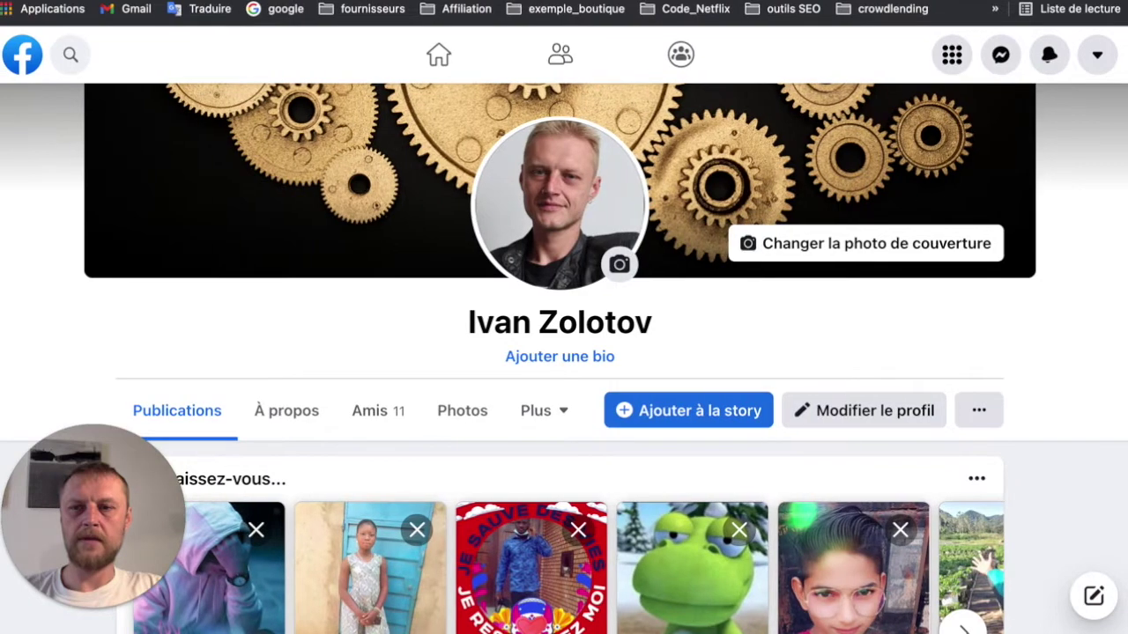
Open the form for creating a new Facebook Page and look over its name, category and description fields
scroll(1022, 396, down, 10)
scroll(1017, 396, up, 10)
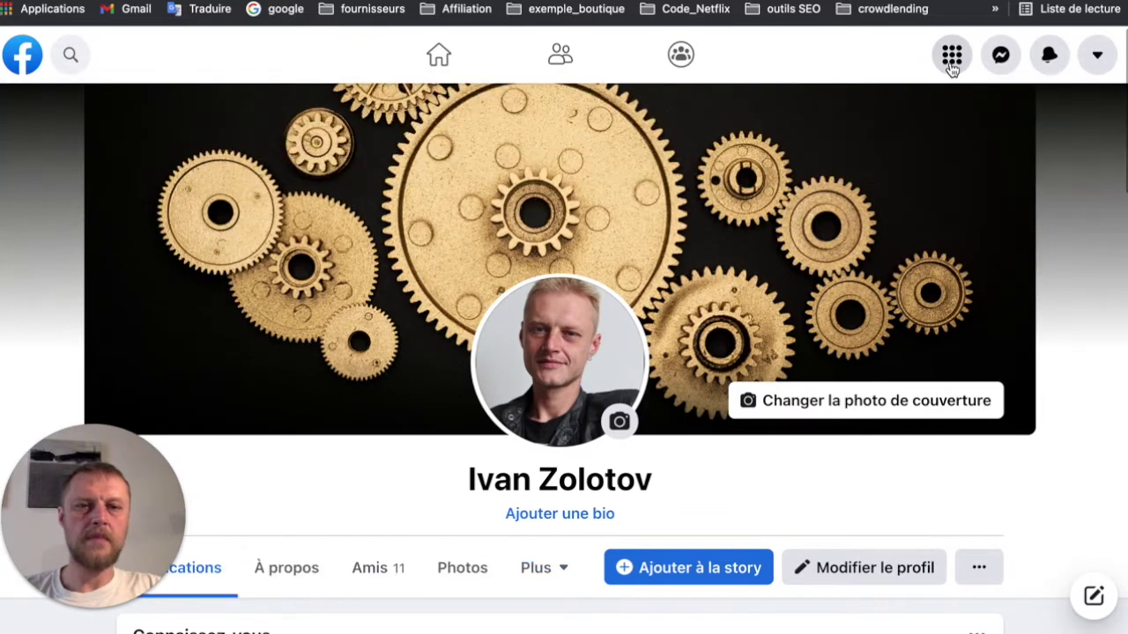
click(951, 58)
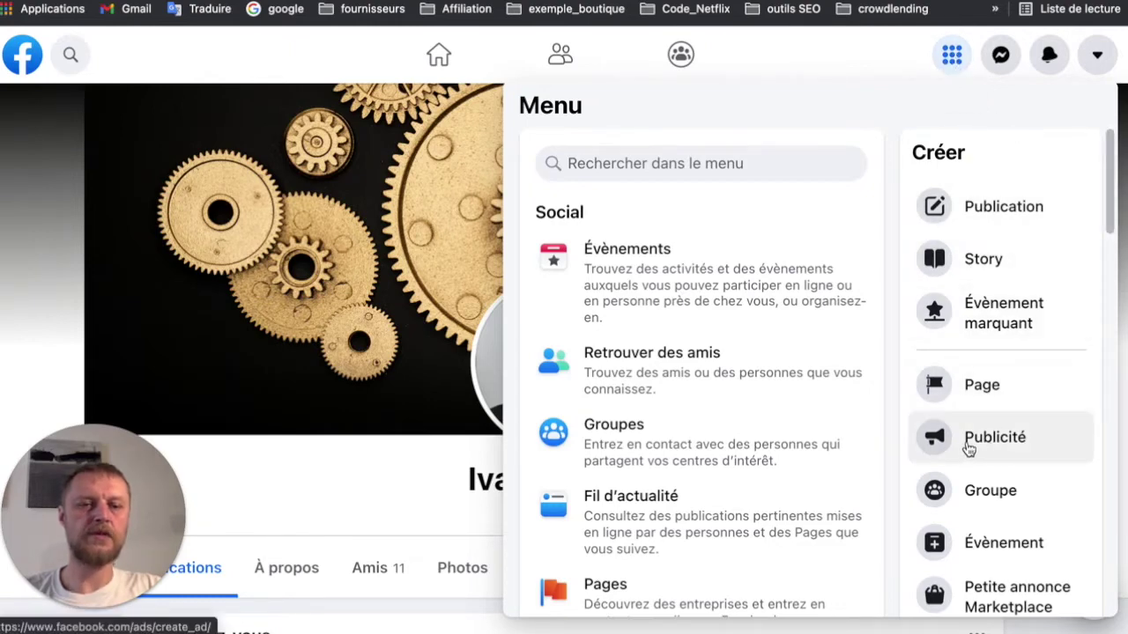
click(987, 388)
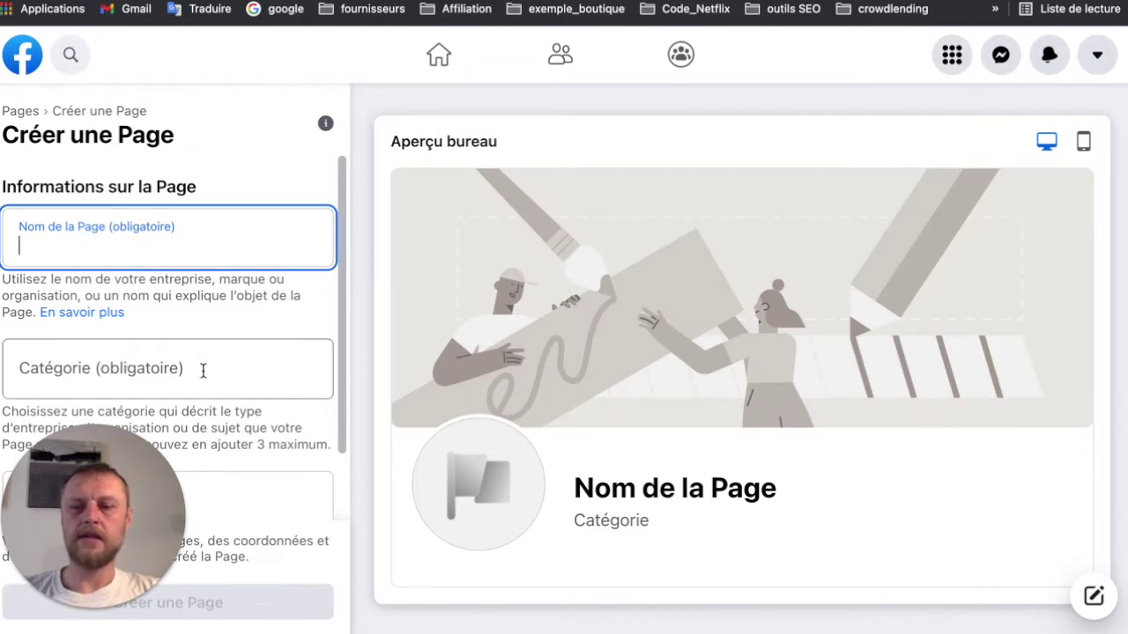
scroll(246, 328, down, 2)
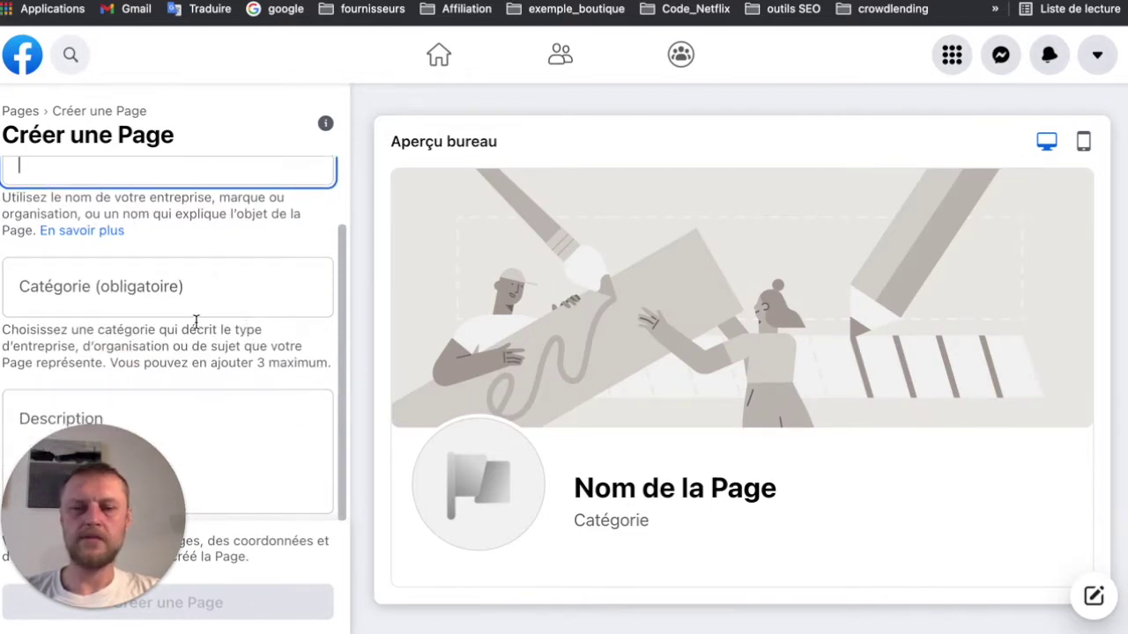
scroll(201, 296, up, 2)
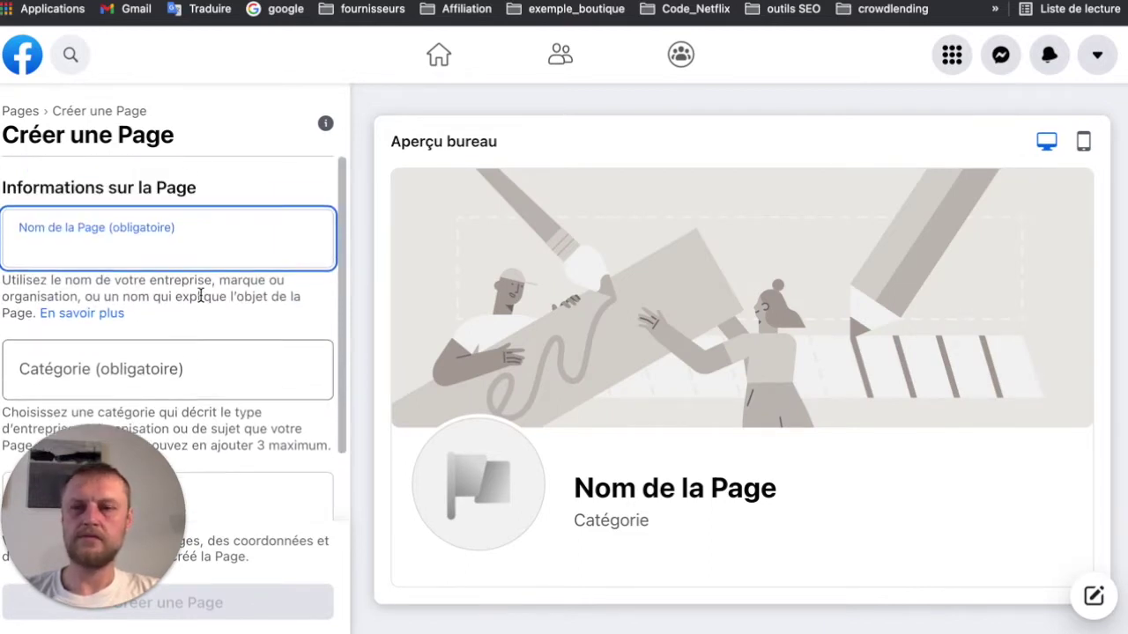
Open the existing Code Netflix page and start a new ad for it with the Créer une publicité type
click(26, 111)
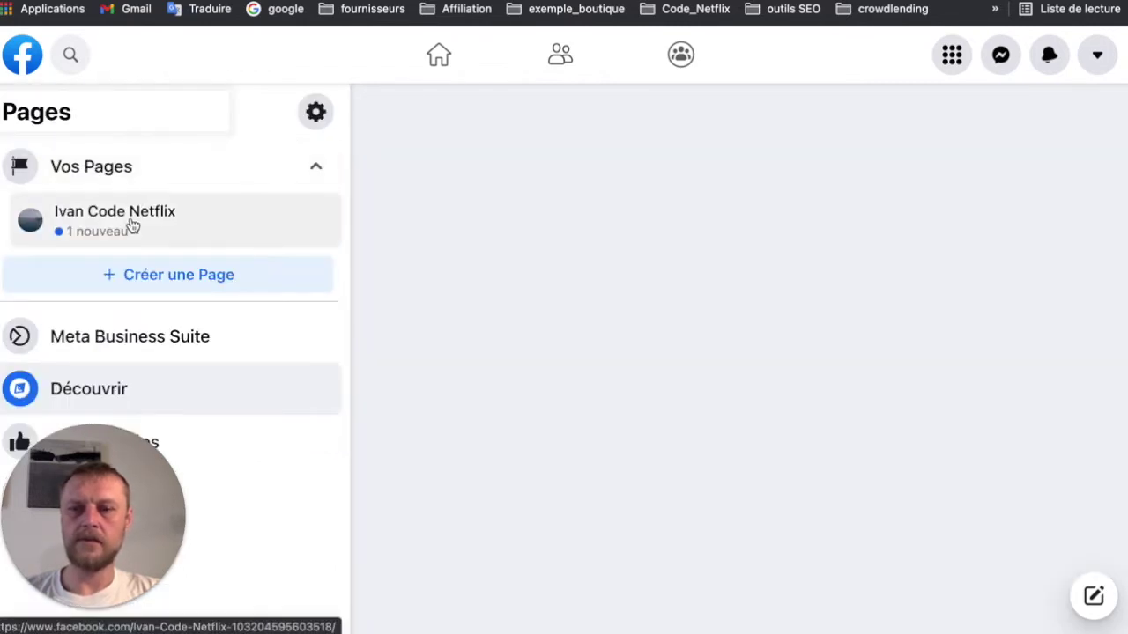
click(146, 226)
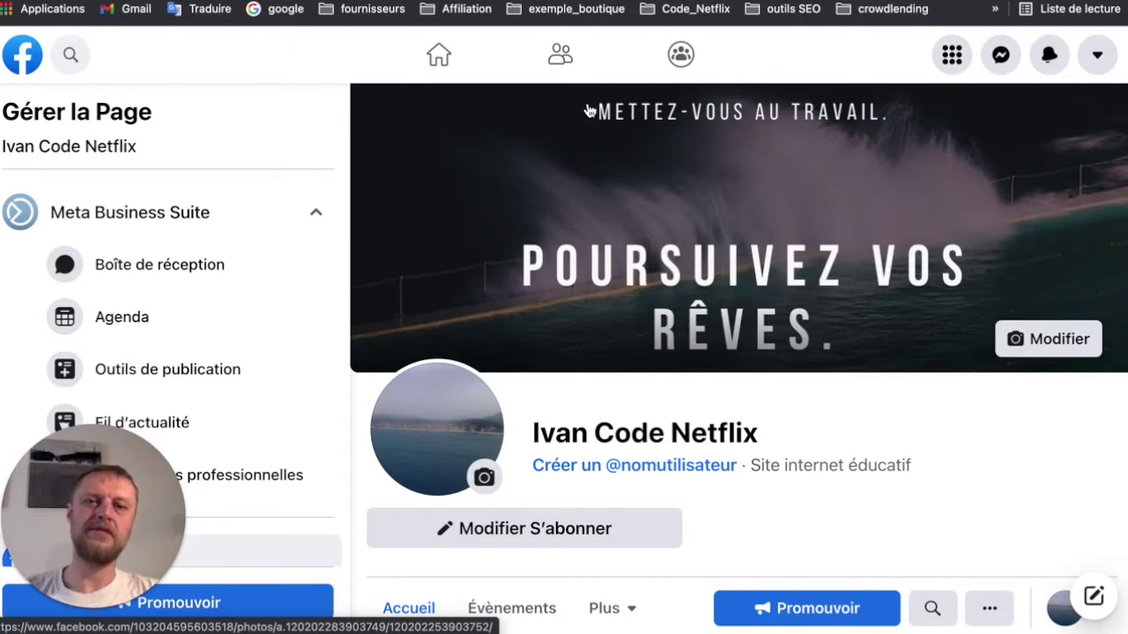
click(955, 62)
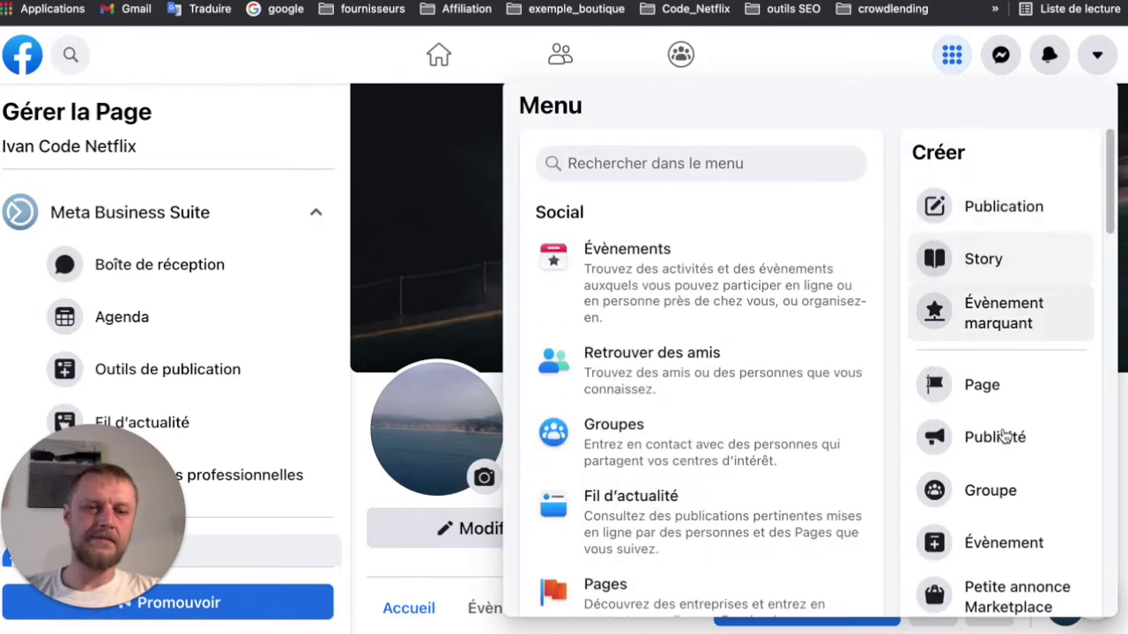
click(1002, 436)
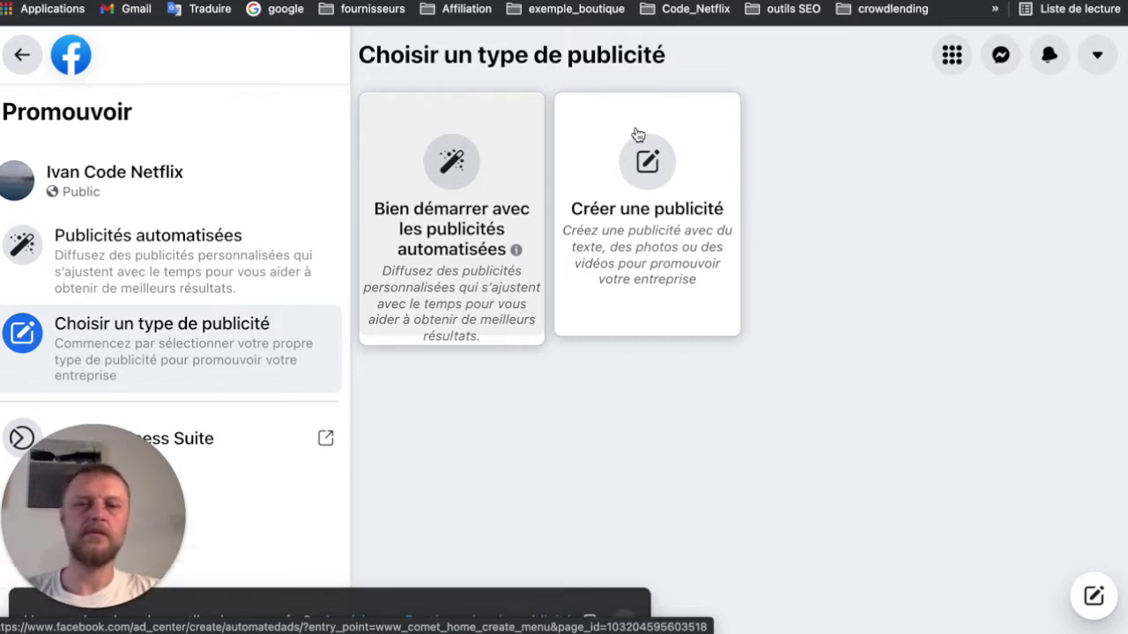
click(684, 139)
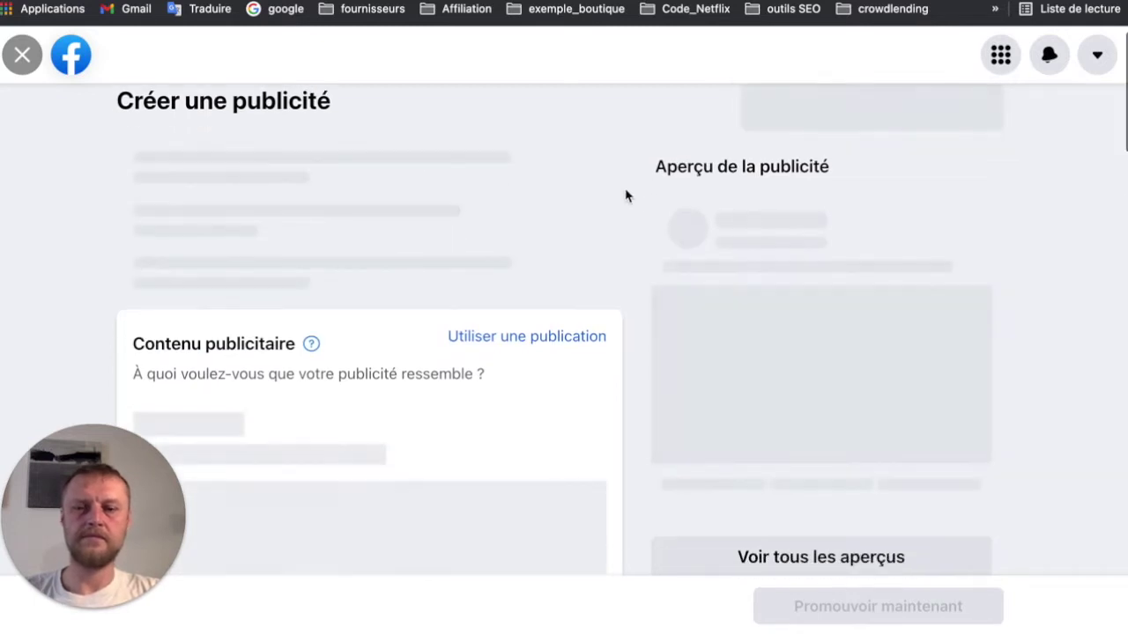
Review the ad form's objective, content, button name, special ad category, audience and budget sections
scroll(621, 192, down, 1)
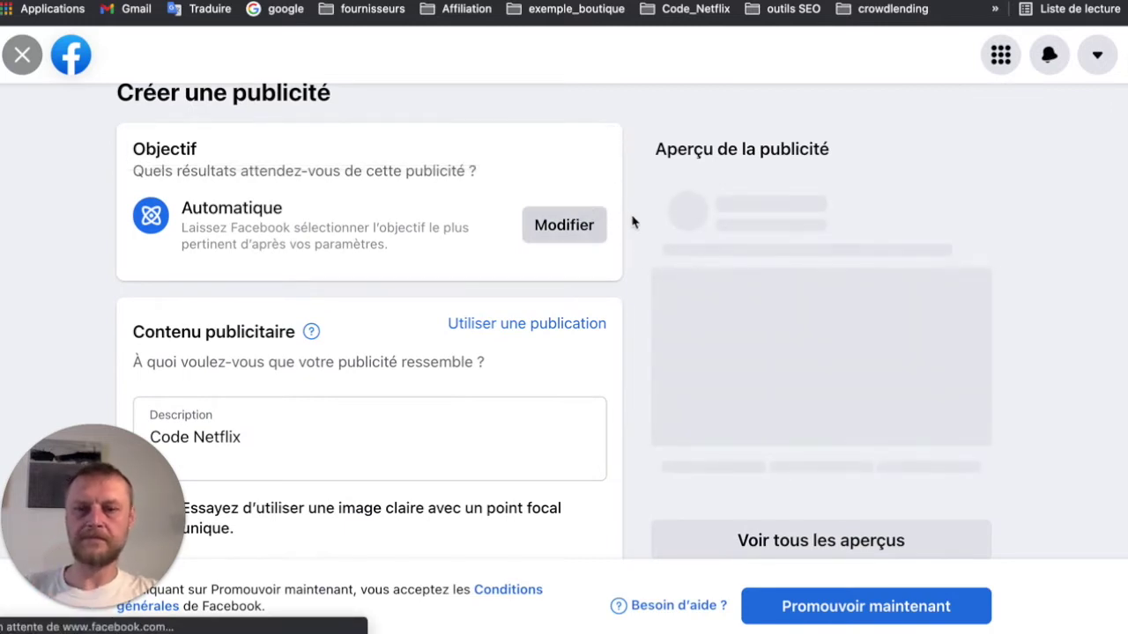
scroll(629, 276, down, 2)
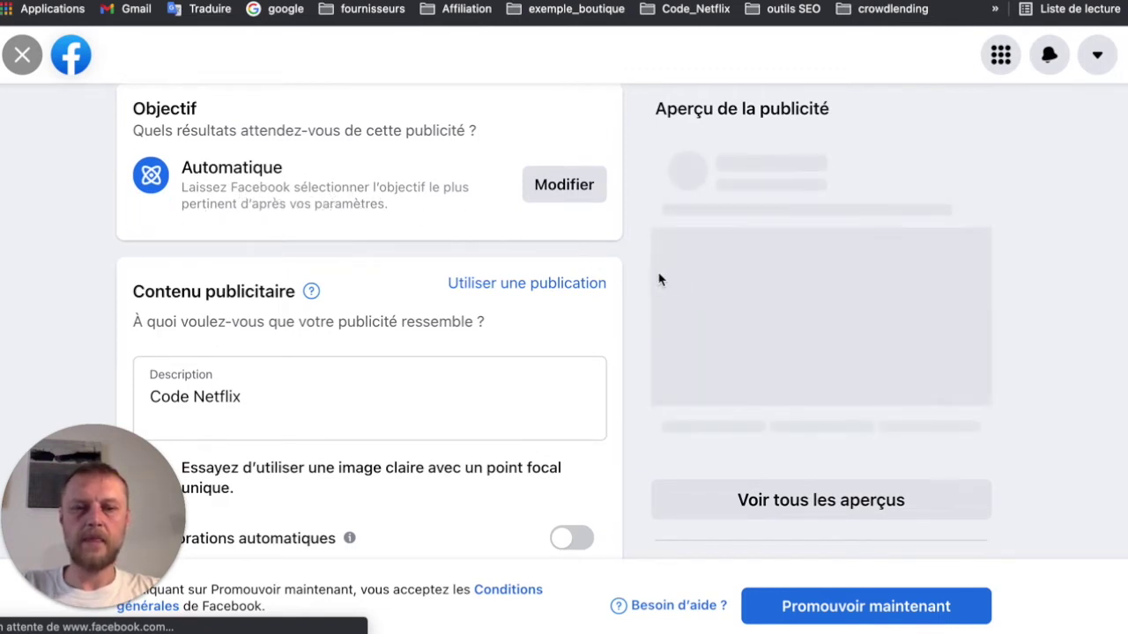
scroll(652, 279, down, 5)
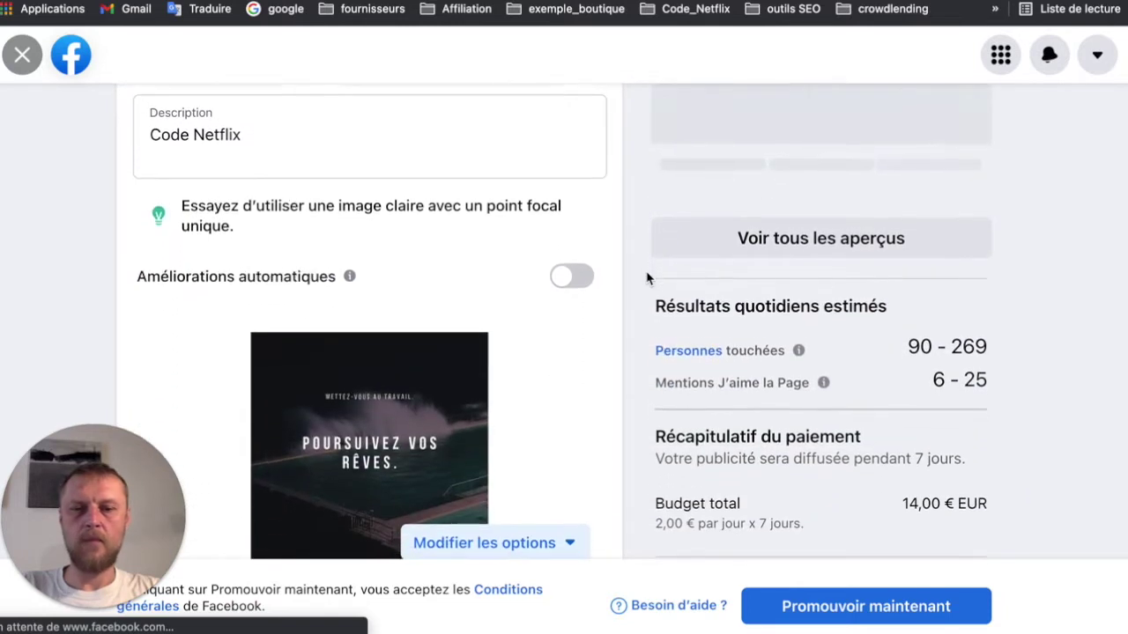
scroll(646, 278, up, 4)
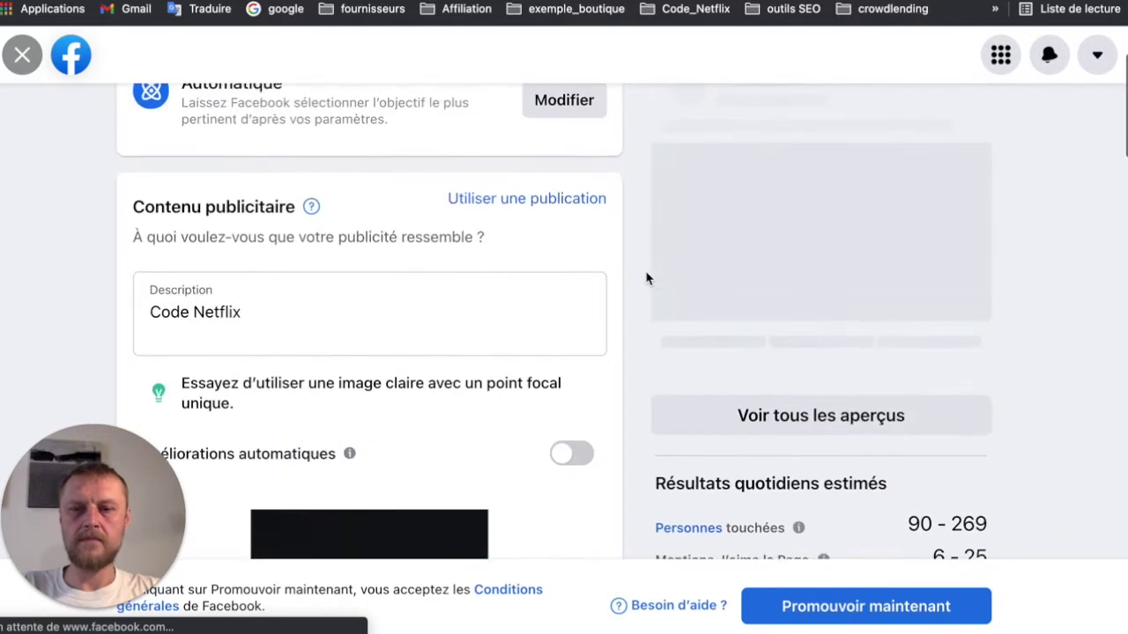
scroll(646, 278, down, 10)
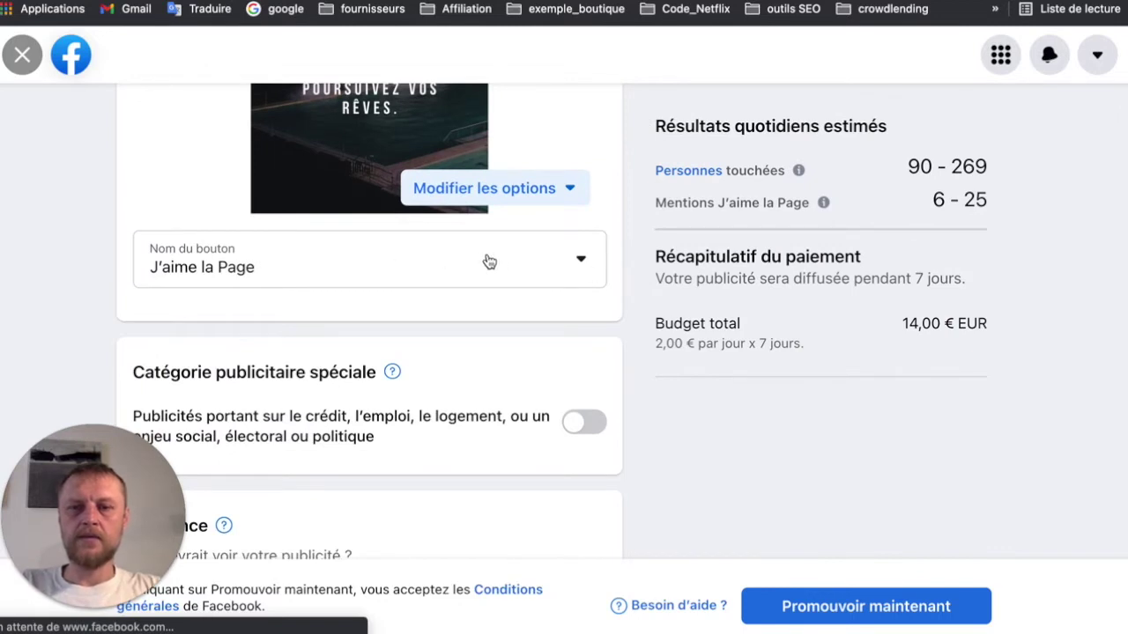
scroll(633, 324, down, 2)
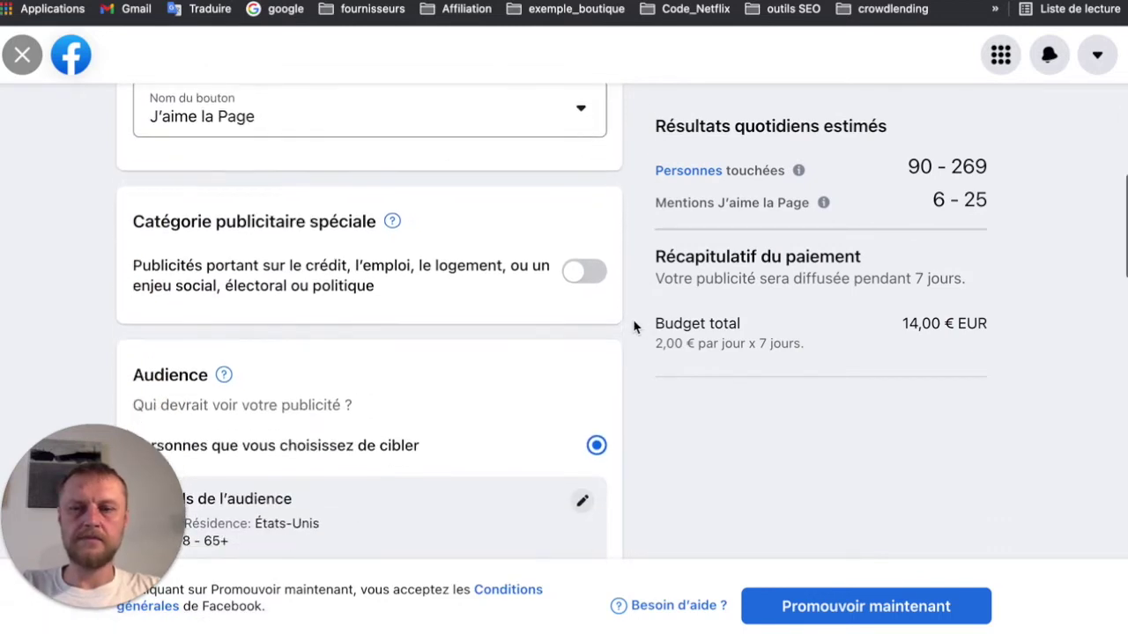
scroll(633, 326, down, 2)
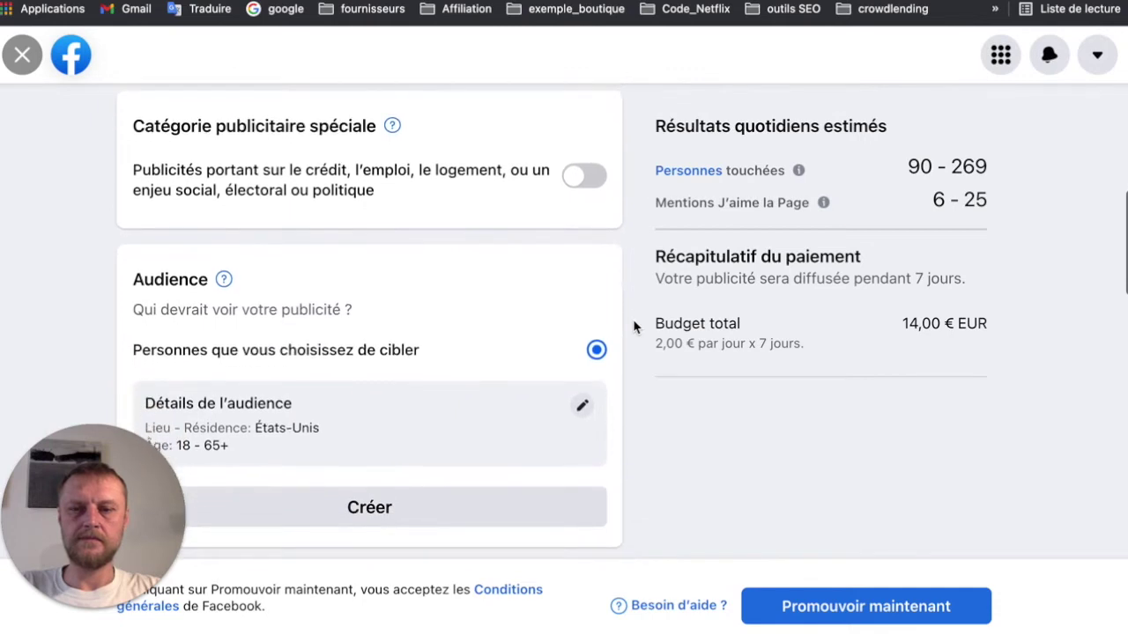
scroll(633, 326, up, 1)
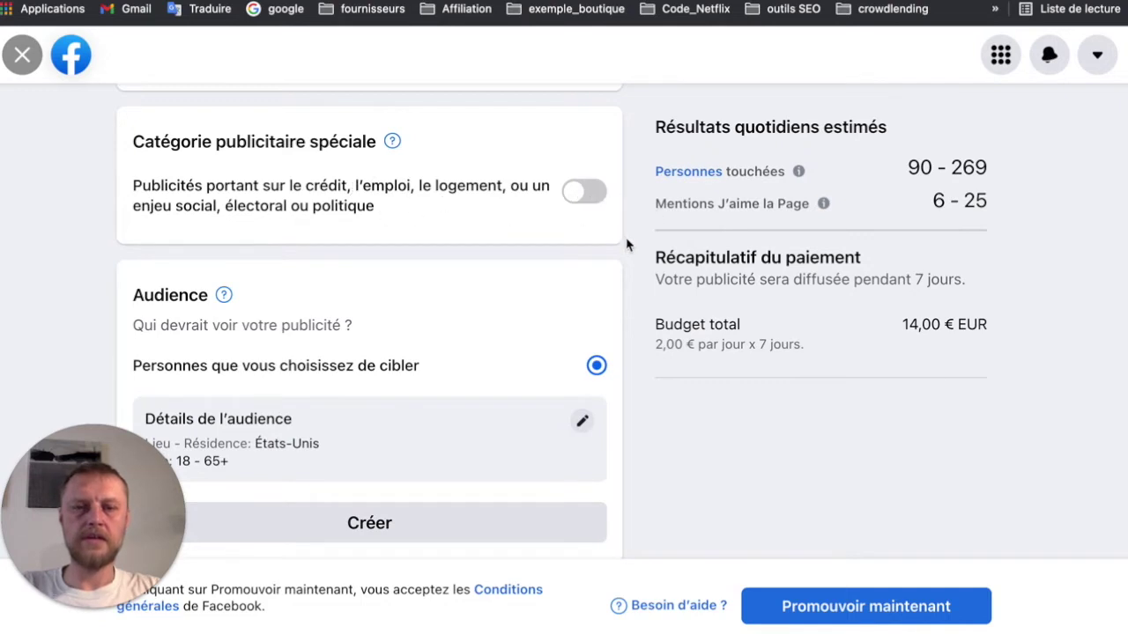
scroll(633, 246, down, 3)
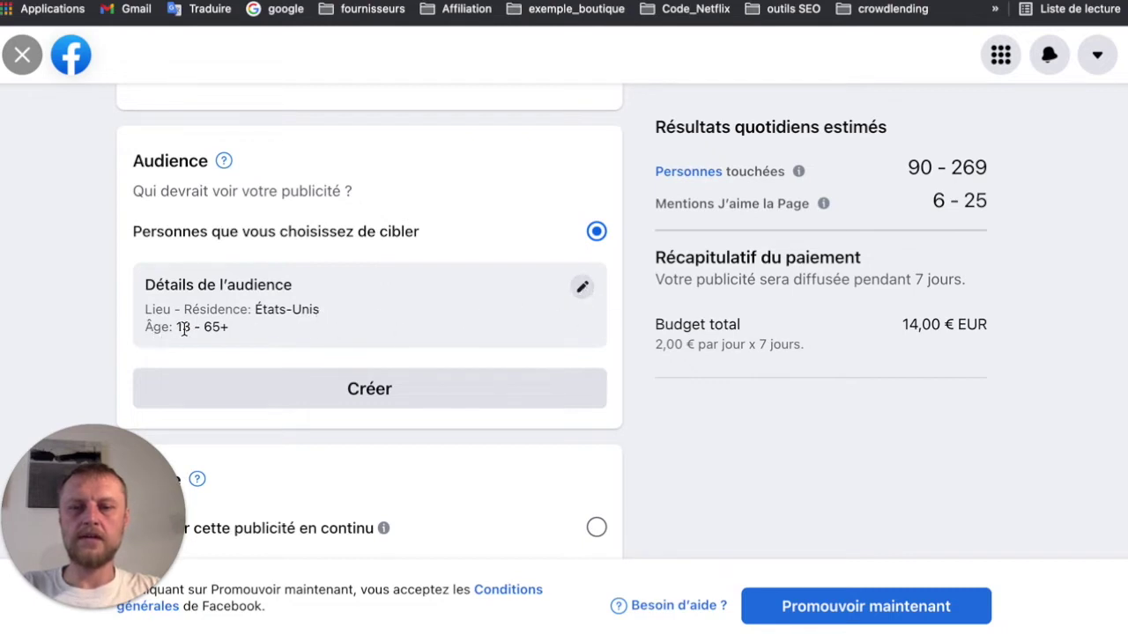
Edit the ad's audience details, removing United States from the locations and adding the country France
click(592, 296)
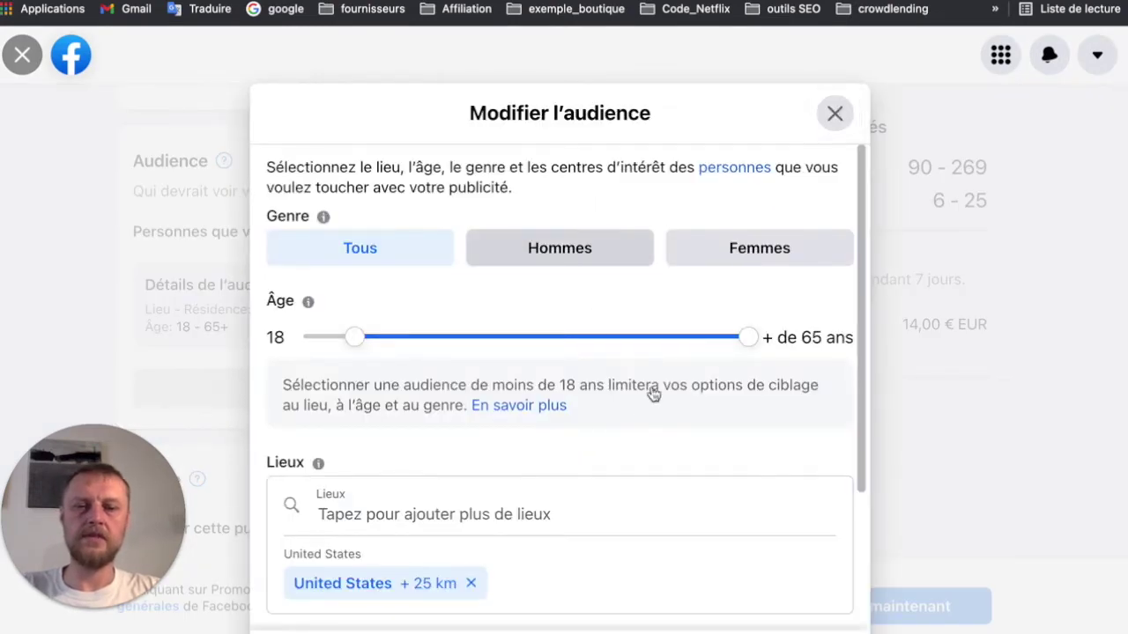
scroll(653, 394, down, 4)
click(465, 436)
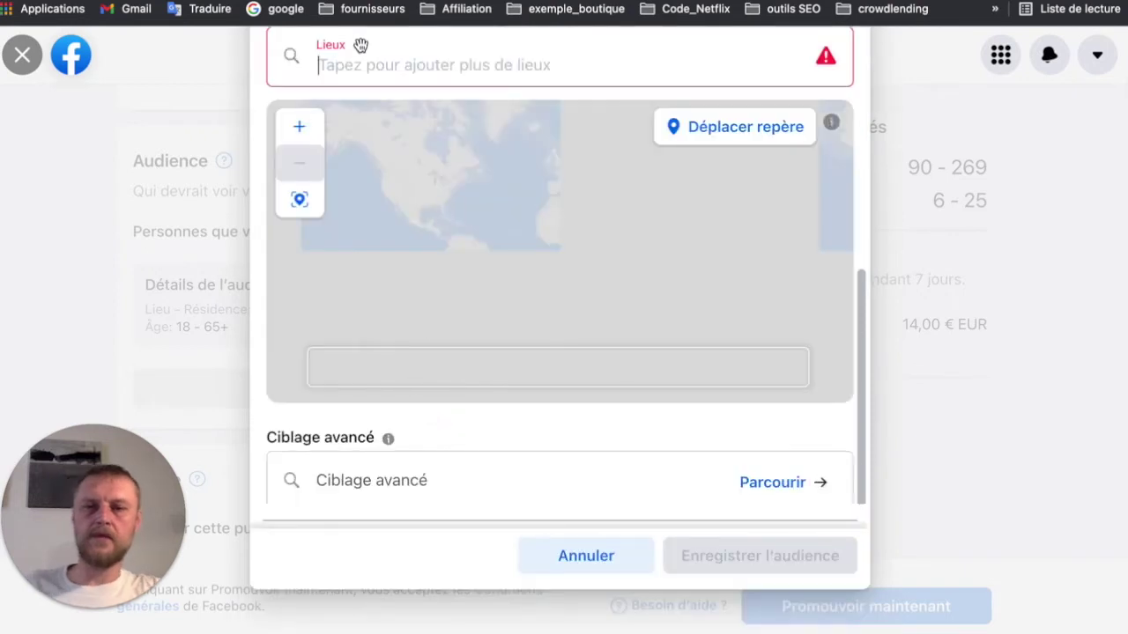
text(fra)
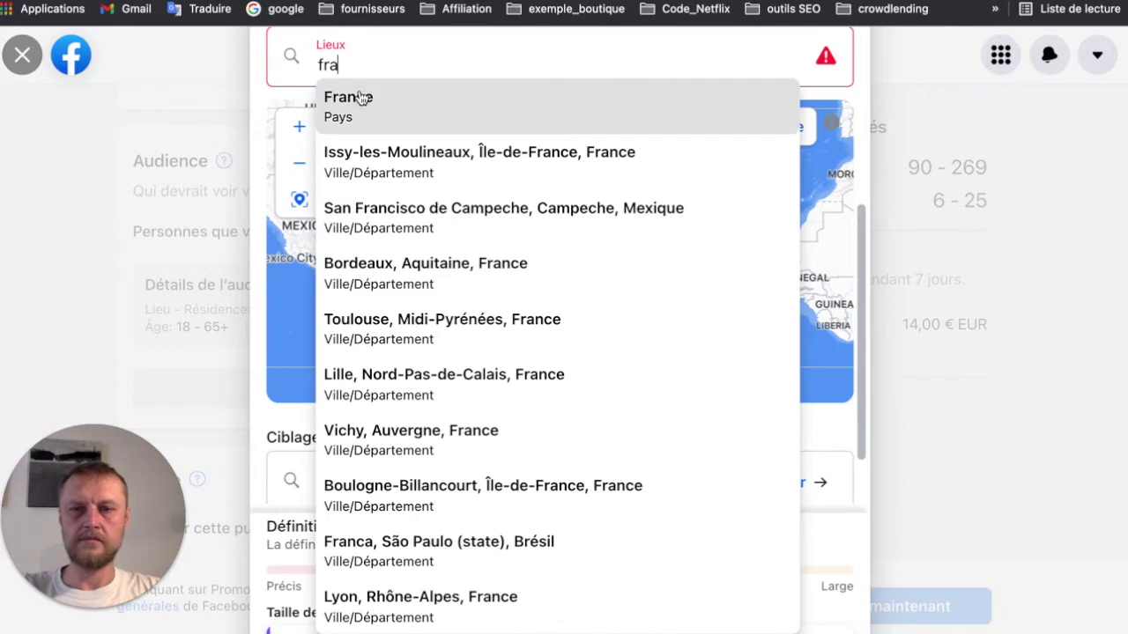
click(407, 127)
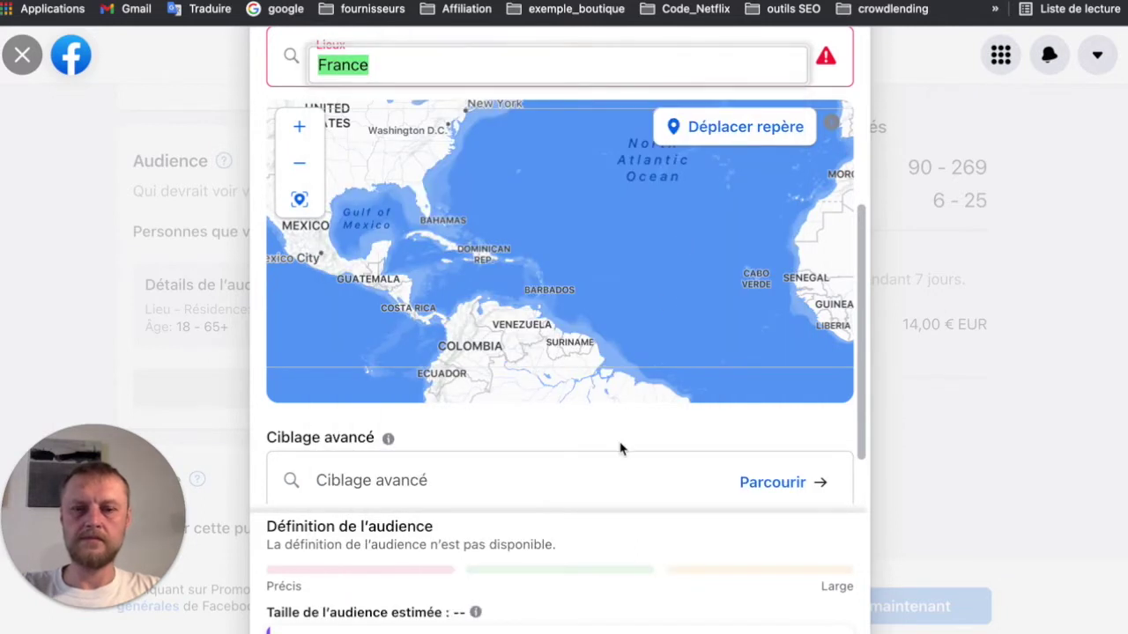
Browse the advanced targeting's demographic categories, expanding Relation and the Revenus options under Finance
scroll(622, 450, down, 2)
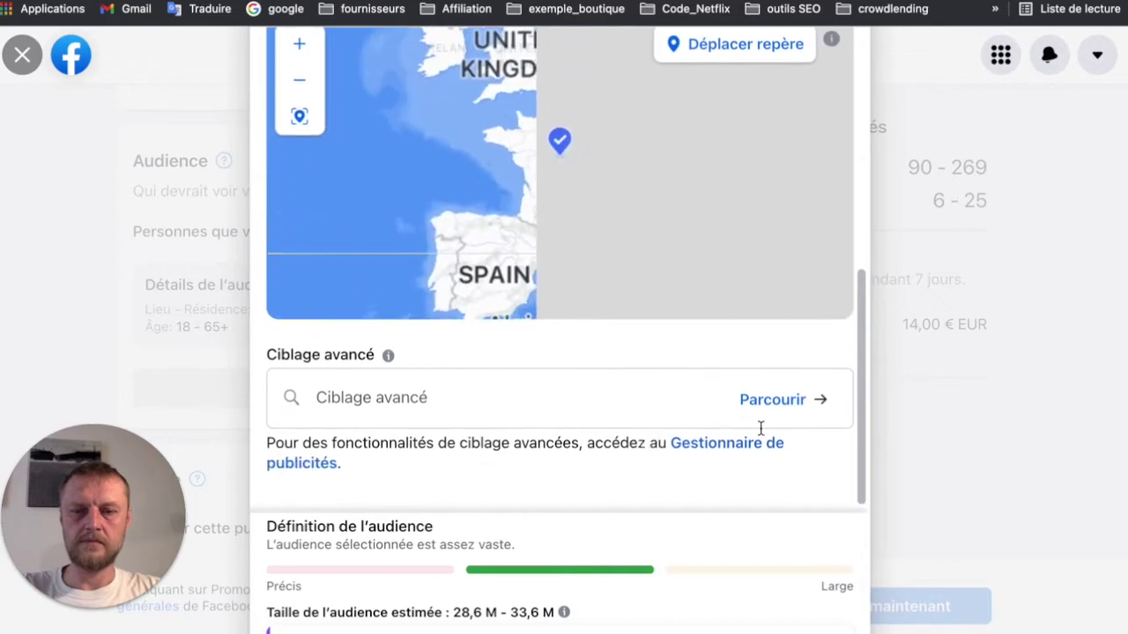
click(670, 407)
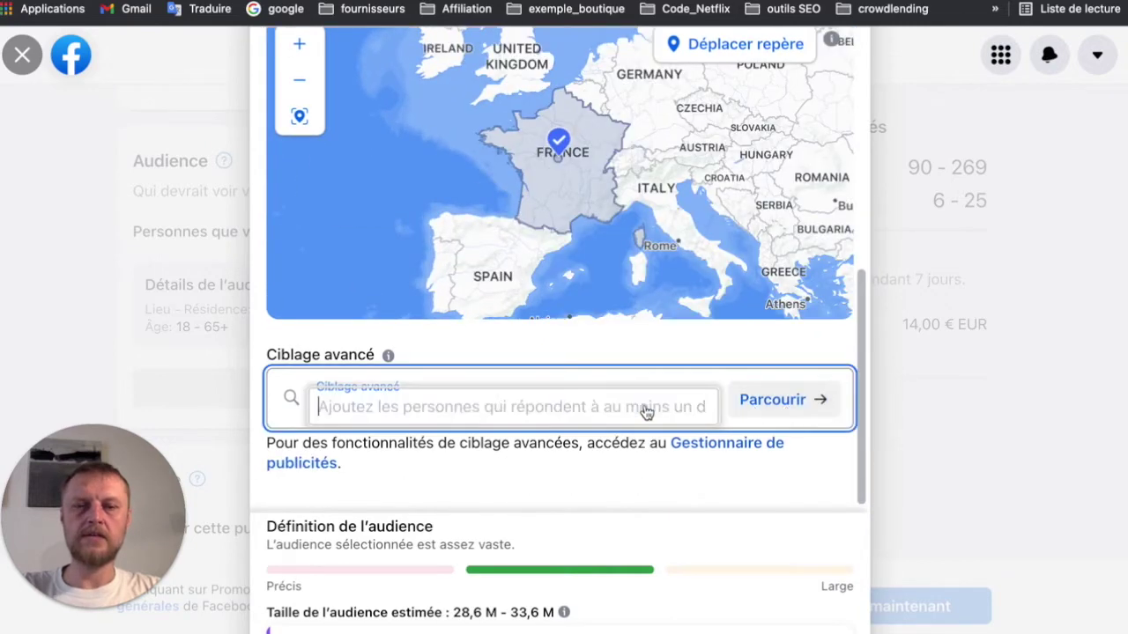
click(524, 401)
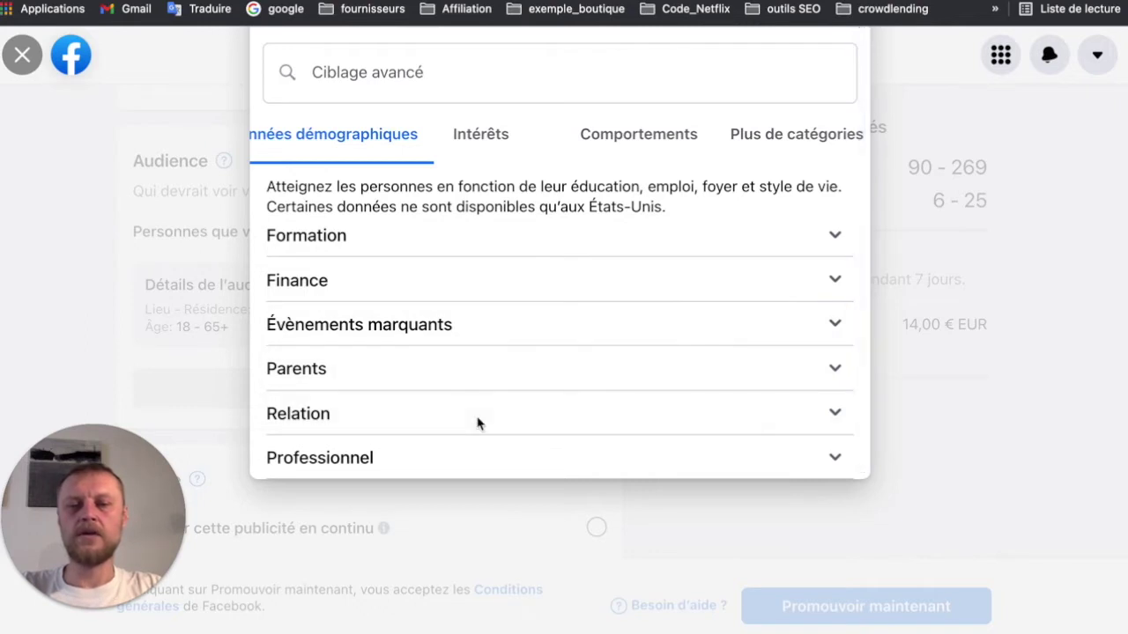
click(608, 396)
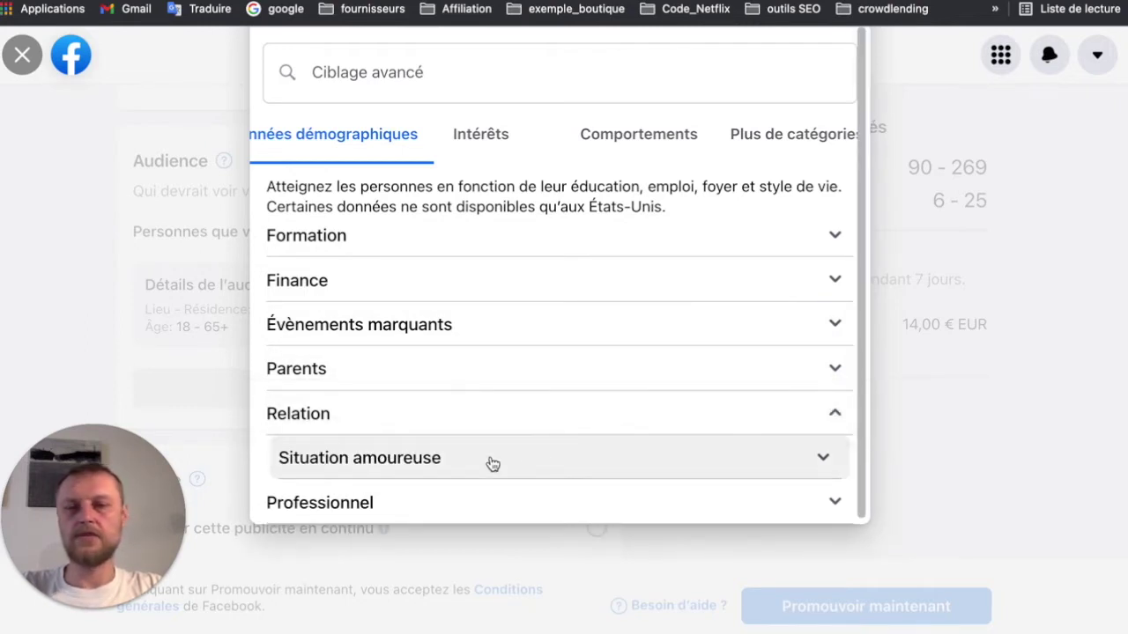
click(315, 282)
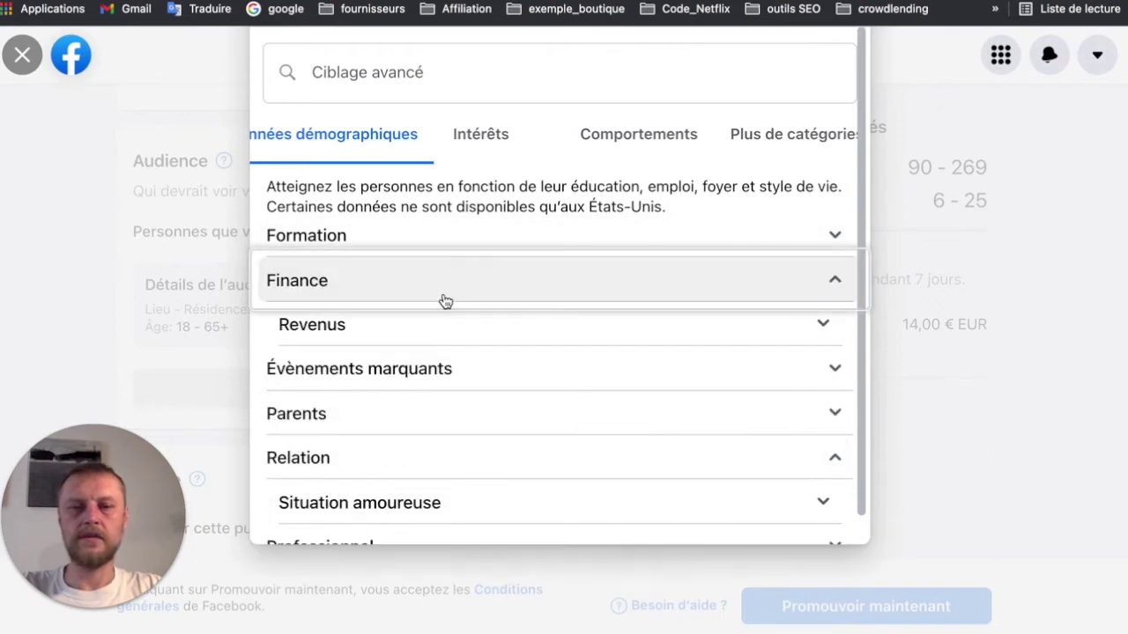
click(437, 330)
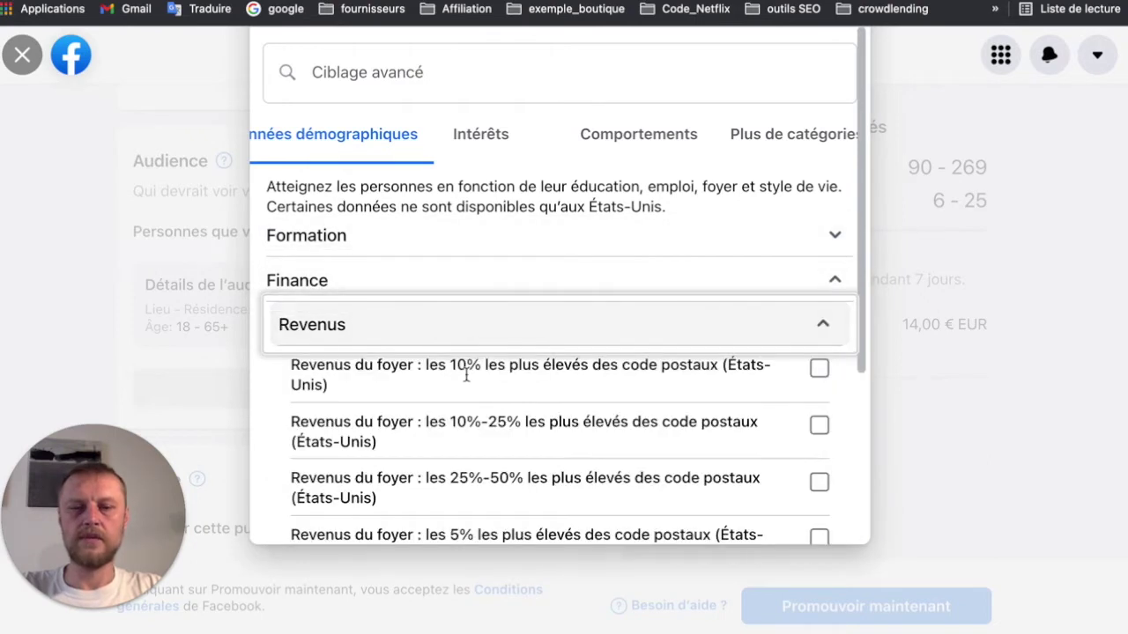
scroll(537, 468, down, 5)
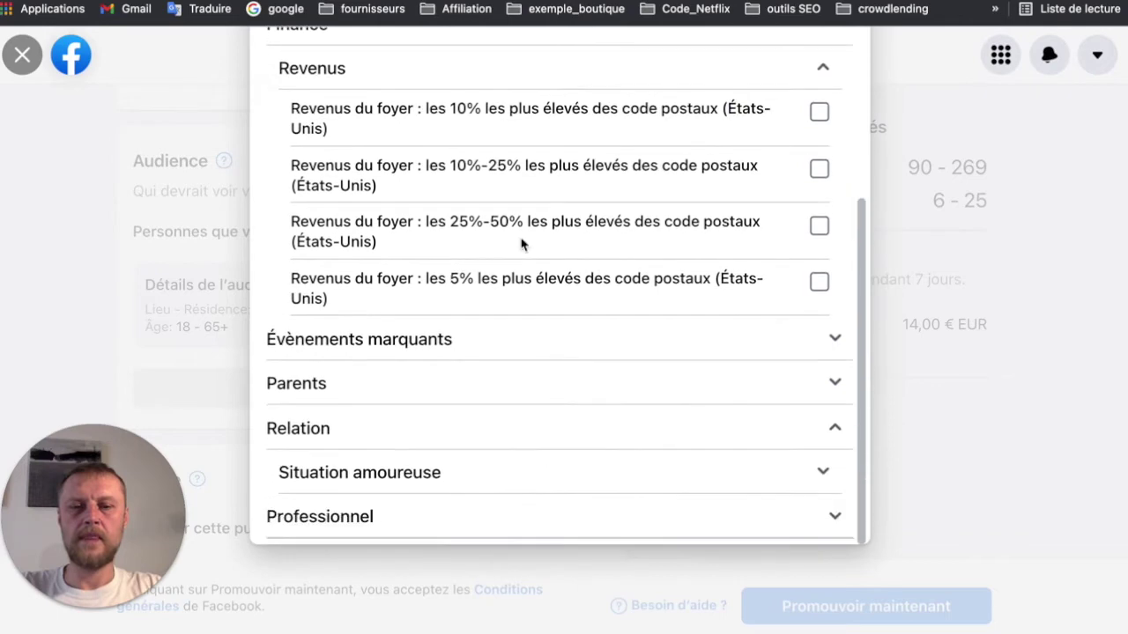
scroll(526, 309, up, 5)
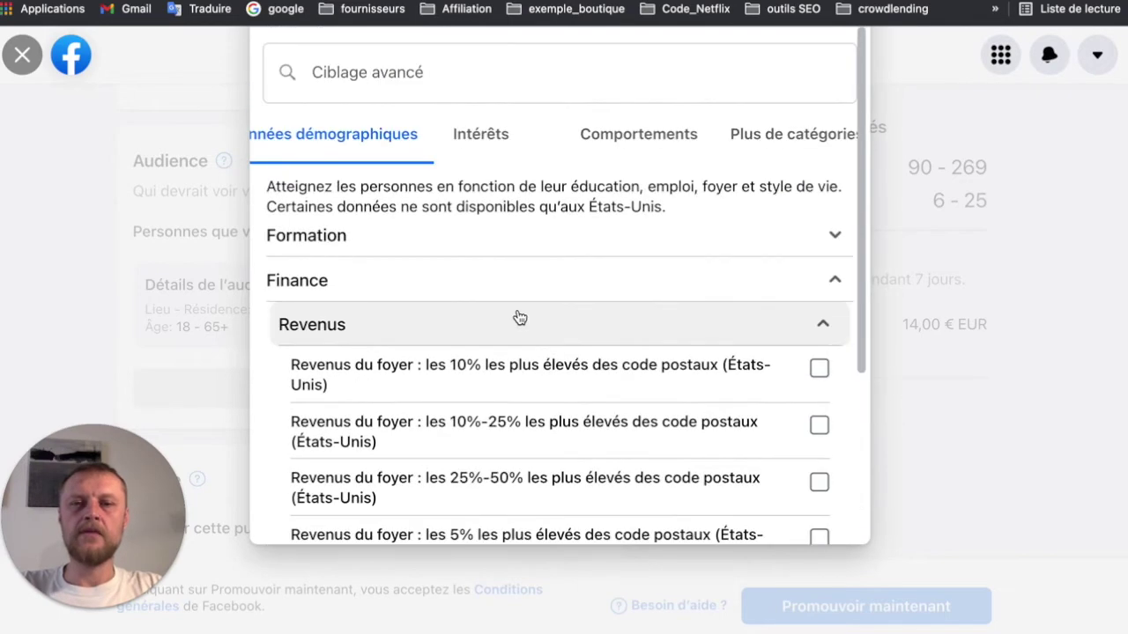
Browse the Intérêts targeting categories, expanding Shopping et mode, Sports et activités d'extérieur and its Loisirs de plein air group
click(488, 145)
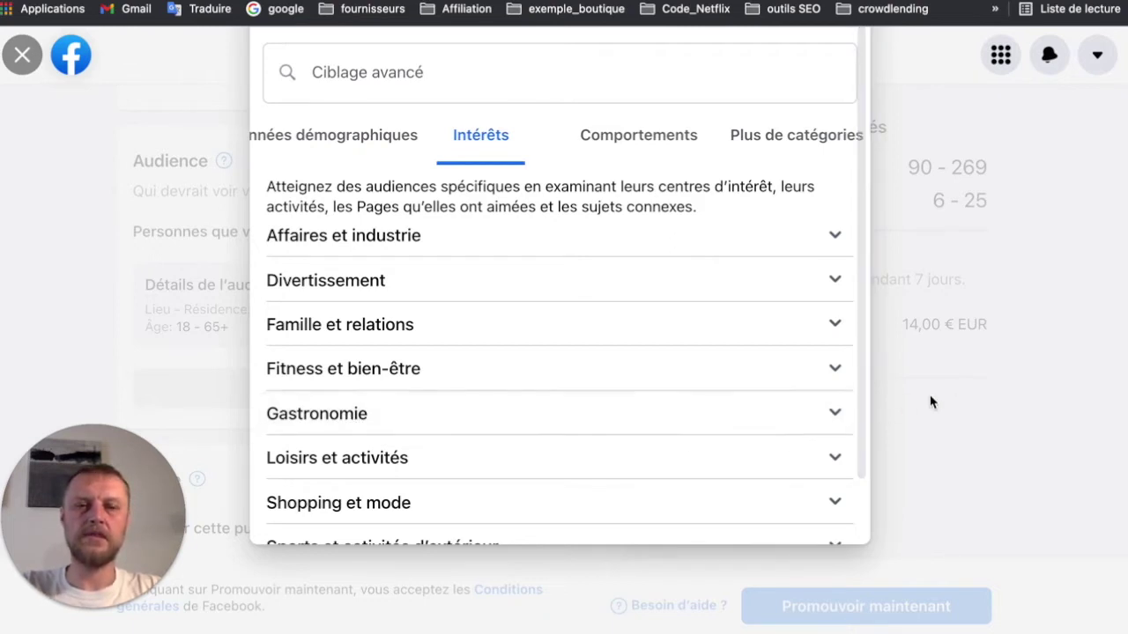
scroll(715, 409, down, 2)
click(637, 425)
scroll(638, 424, down, 3)
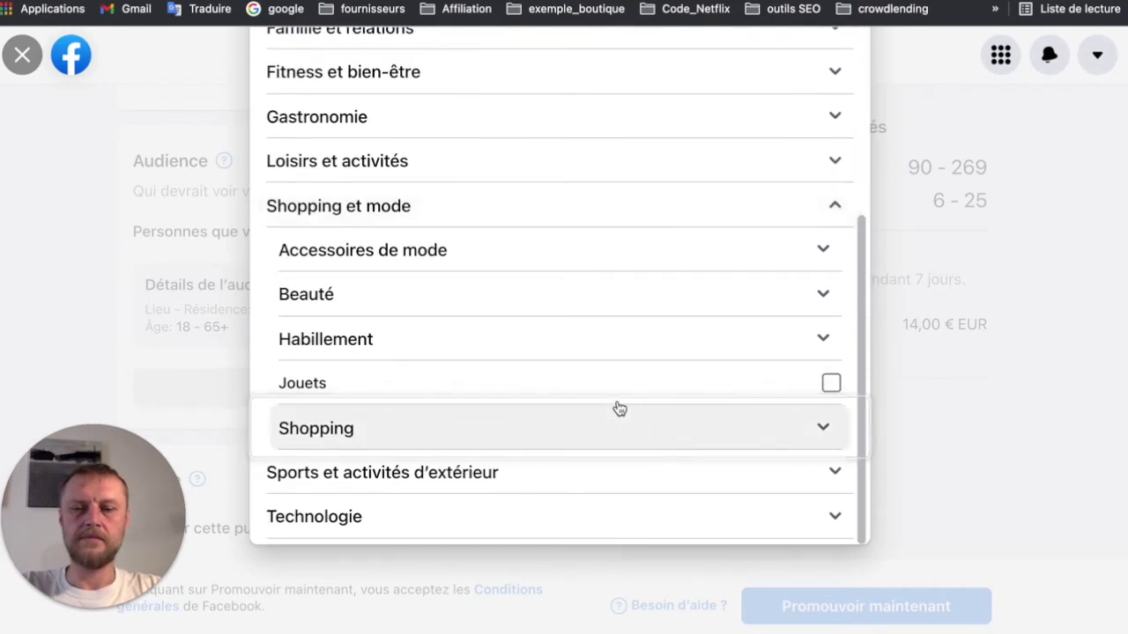
click(478, 476)
scroll(616, 463, down, 2)
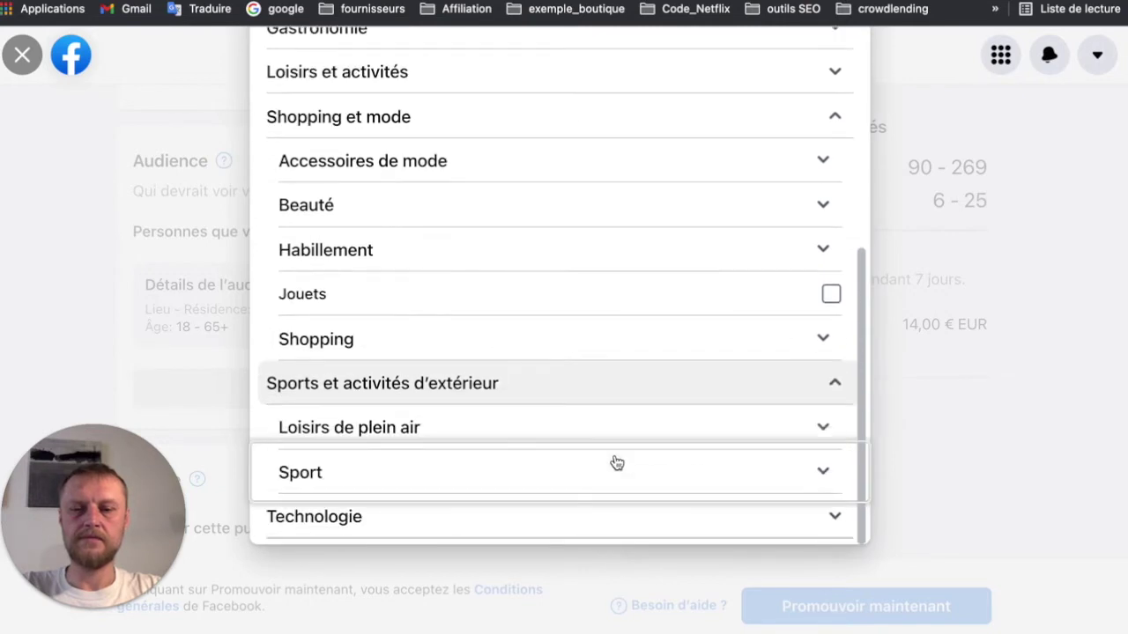
click(482, 435)
scroll(541, 435, down, 5)
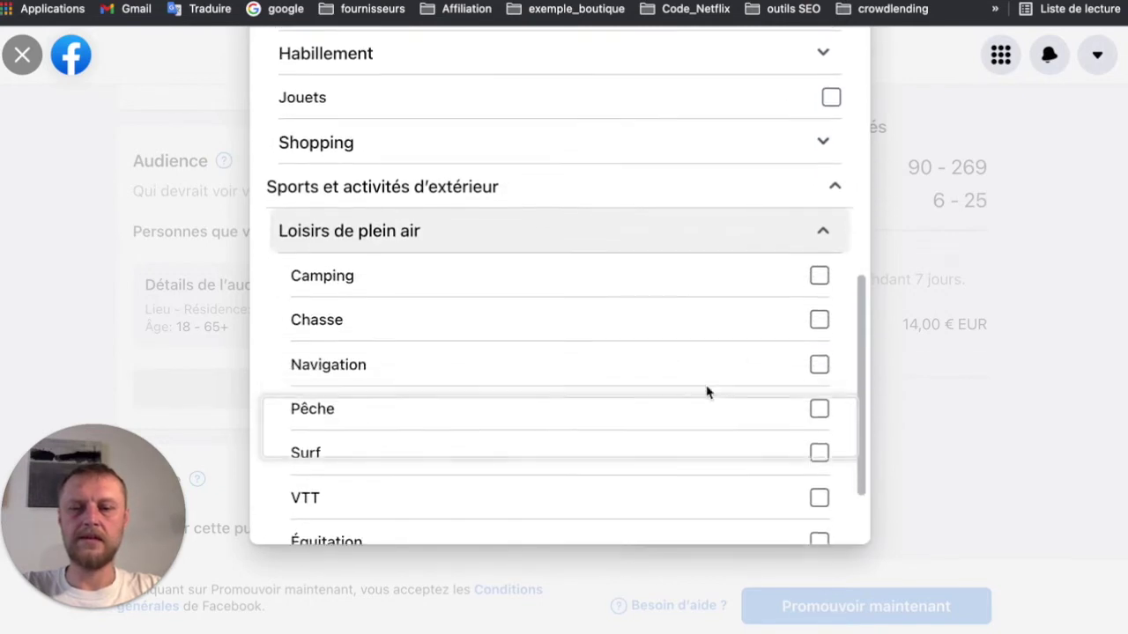
Select the Camping interest under Loisirs de plein air and close the audience dialog without saving
click(819, 266)
scroll(778, 391, down, 2)
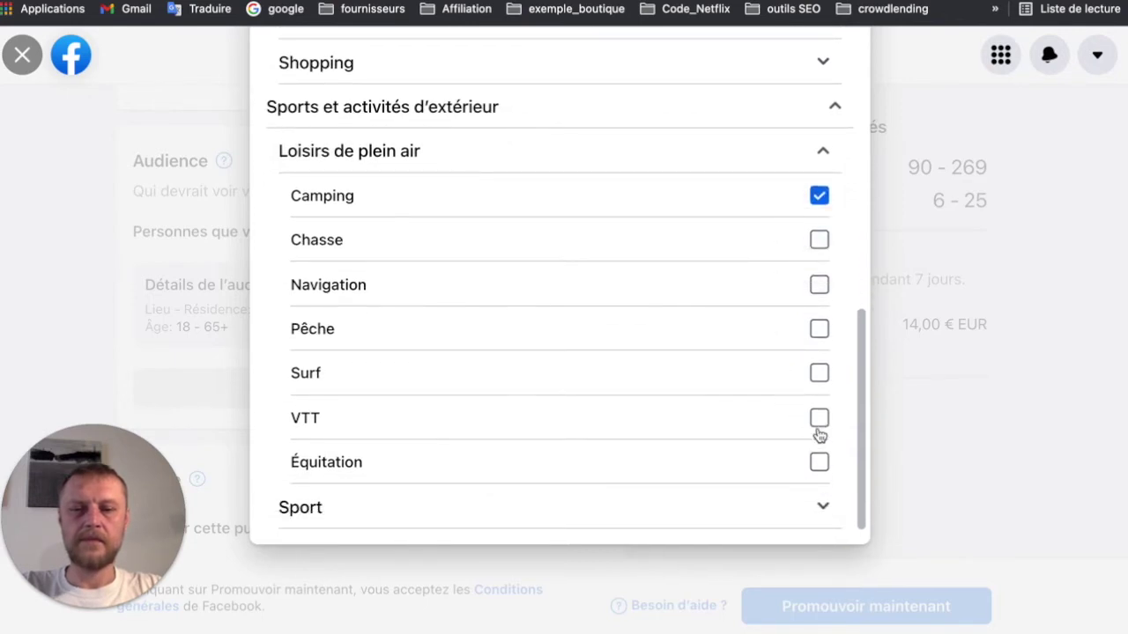
scroll(818, 436, down, 1)
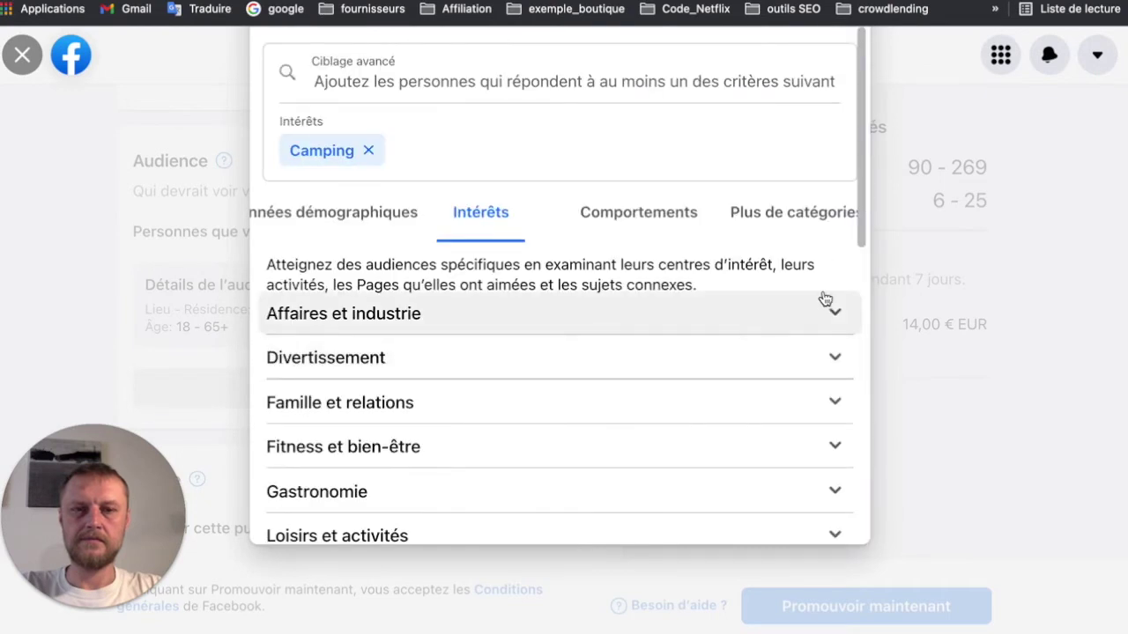
click(897, 161)
Review the ad's duration, daily budget and payment summary, and the audience details currently set for targeting
scroll(614, 403, down, 6)
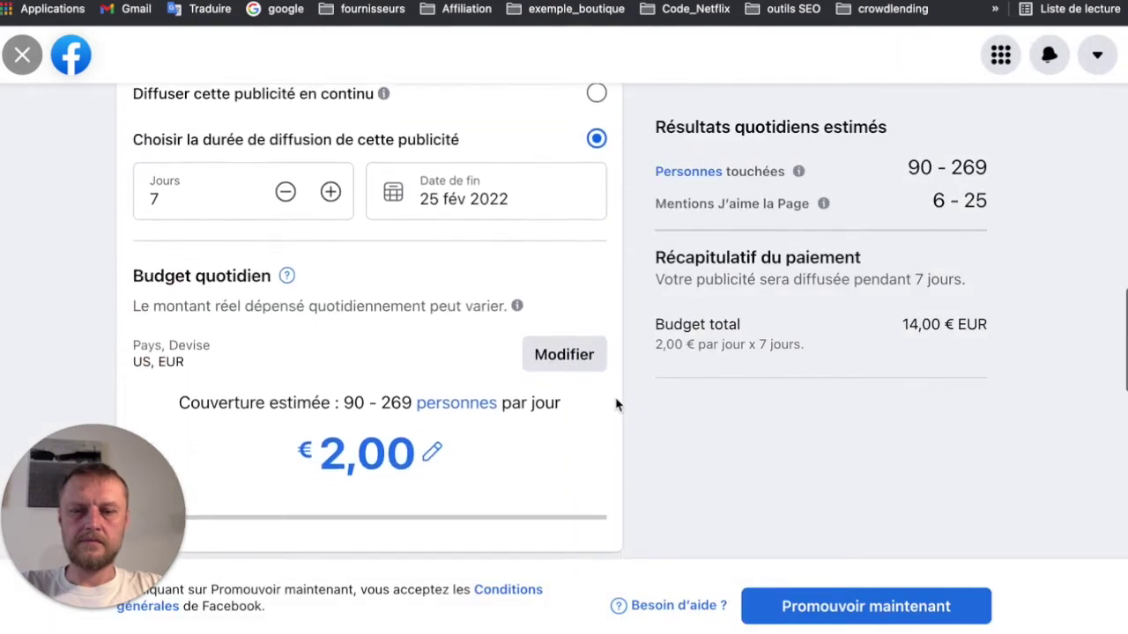
scroll(614, 403, up, 1)
scroll(614, 402, down, 2)
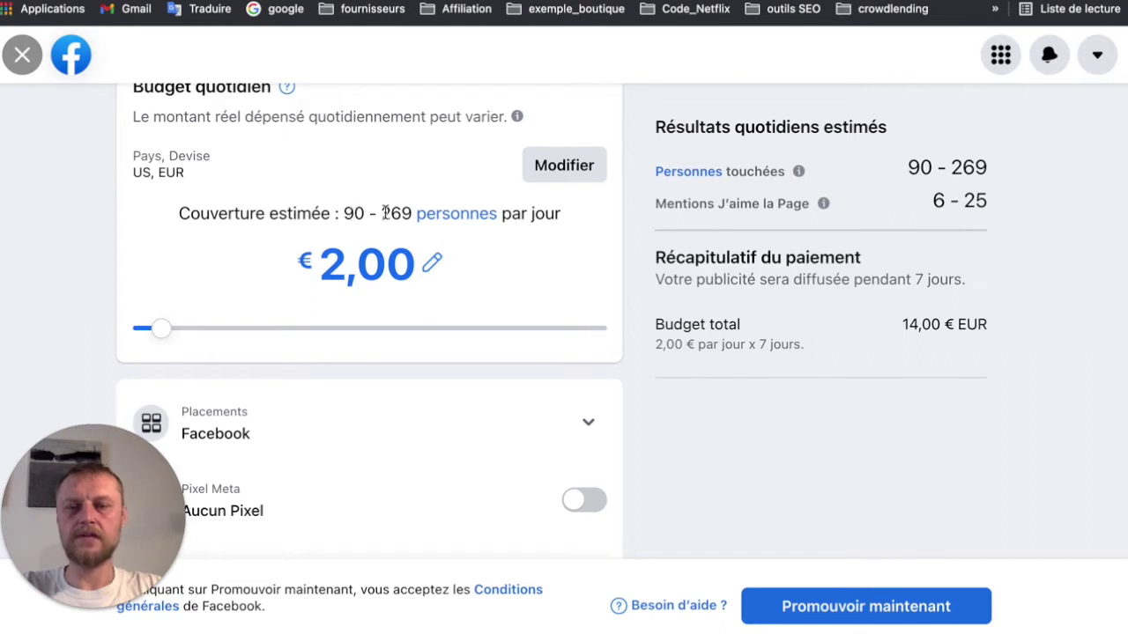
scroll(642, 252, up, 2)
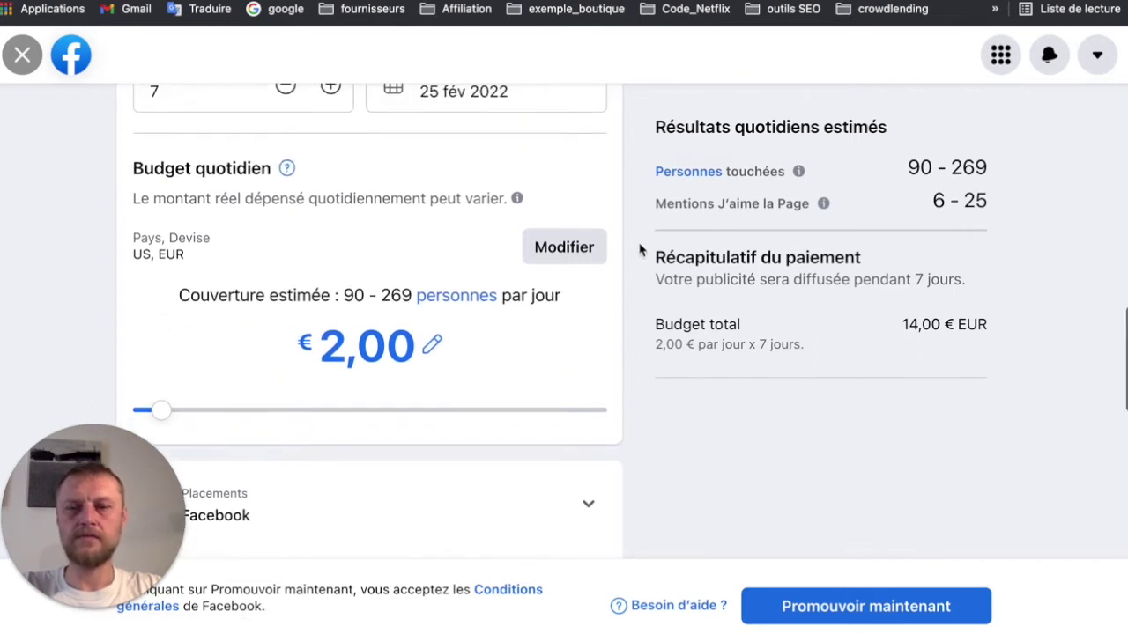
scroll(520, 277, up, 4)
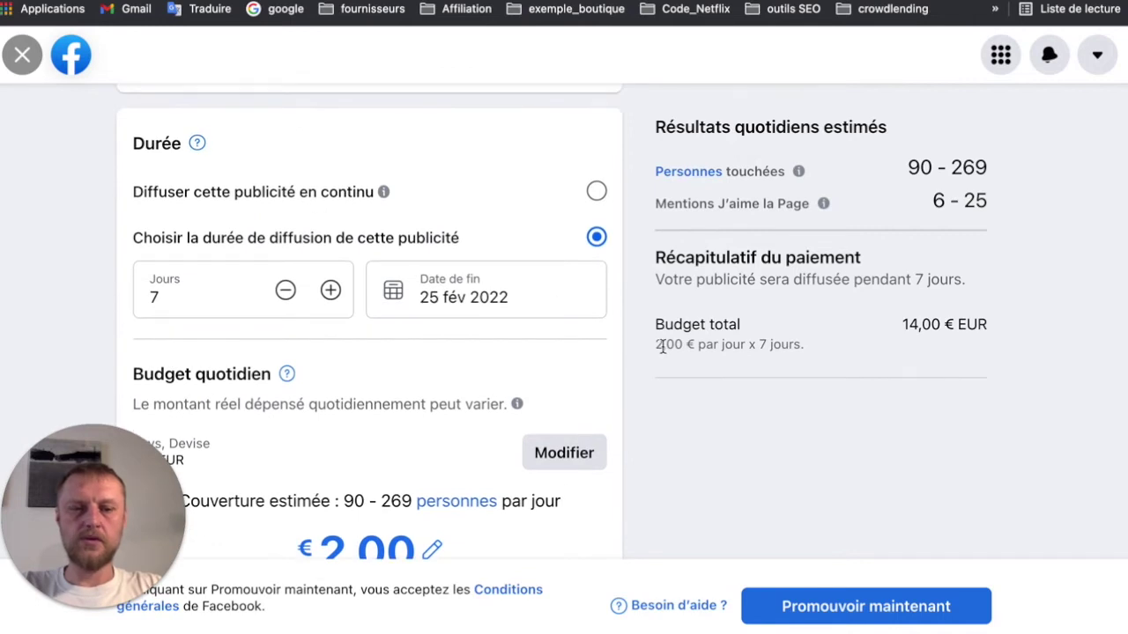
scroll(504, 353, up, 8)
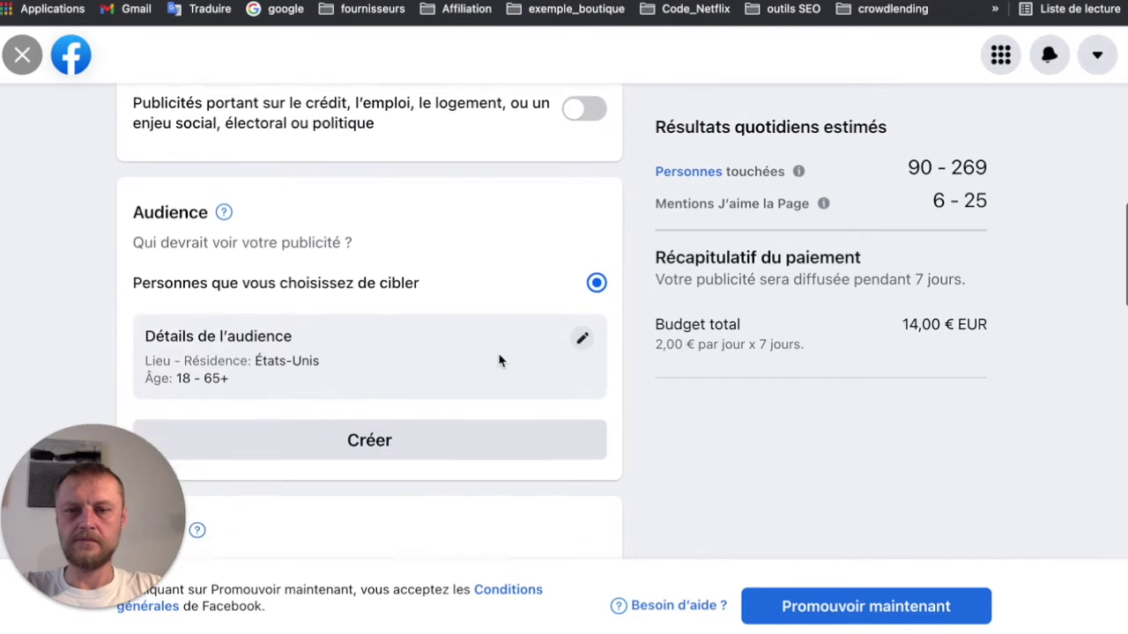
scroll(501, 361, down, 2)
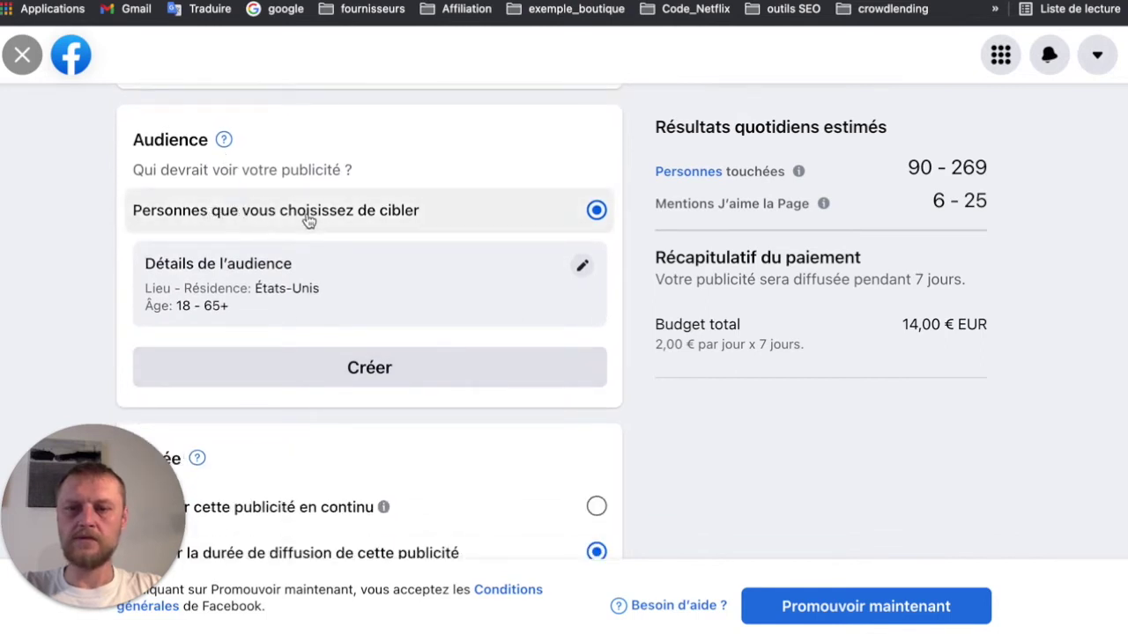
Create a new audience and add the interests Camping, VTT and Voyage in its advanced targeting
click(400, 375)
scroll(580, 210, down, 10)
scroll(576, 219, up, 10)
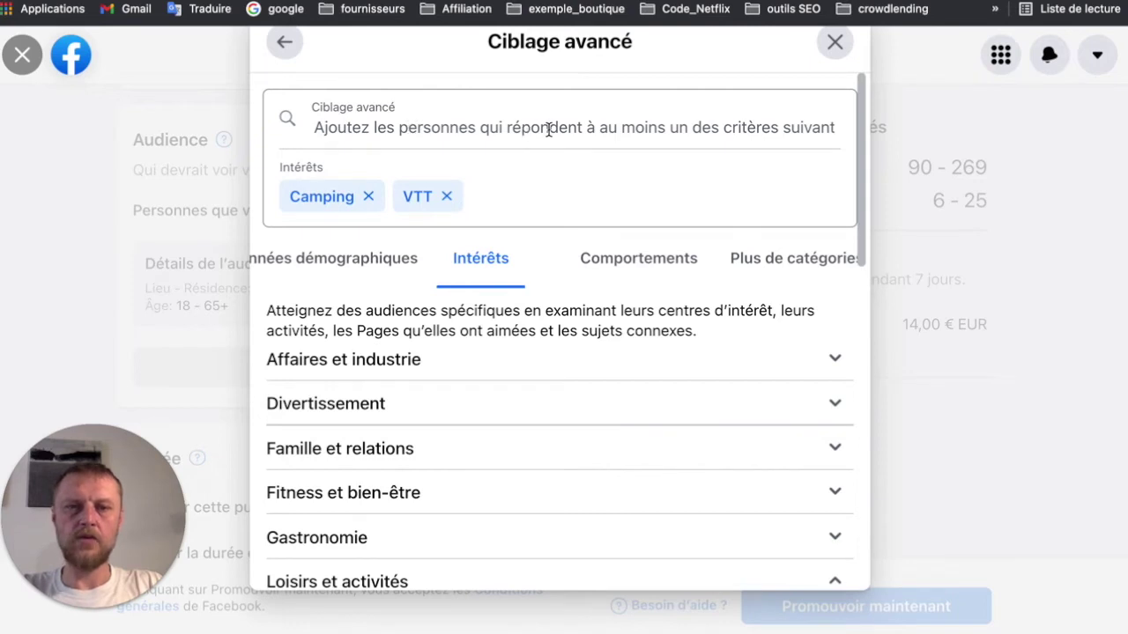
click(354, 126)
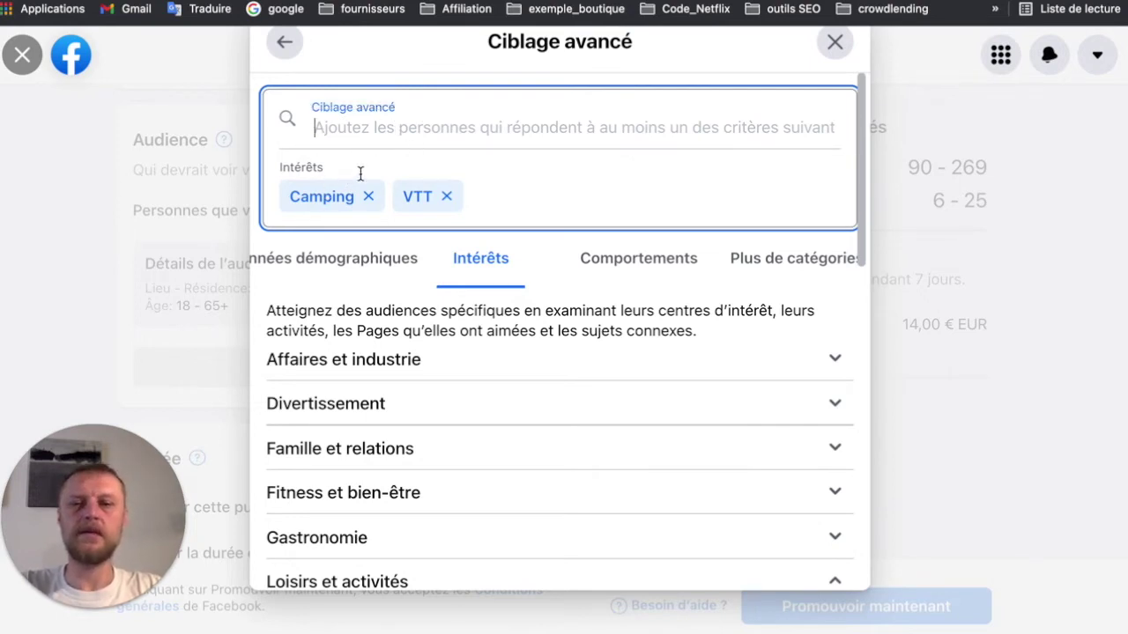
text(voyage)
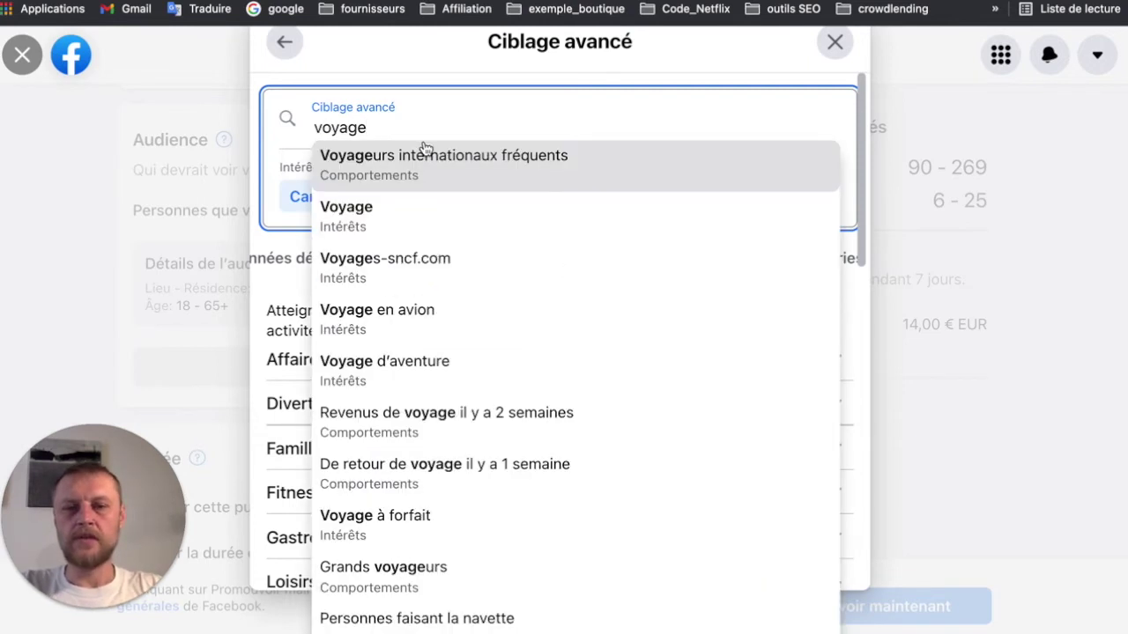
click(369, 221)
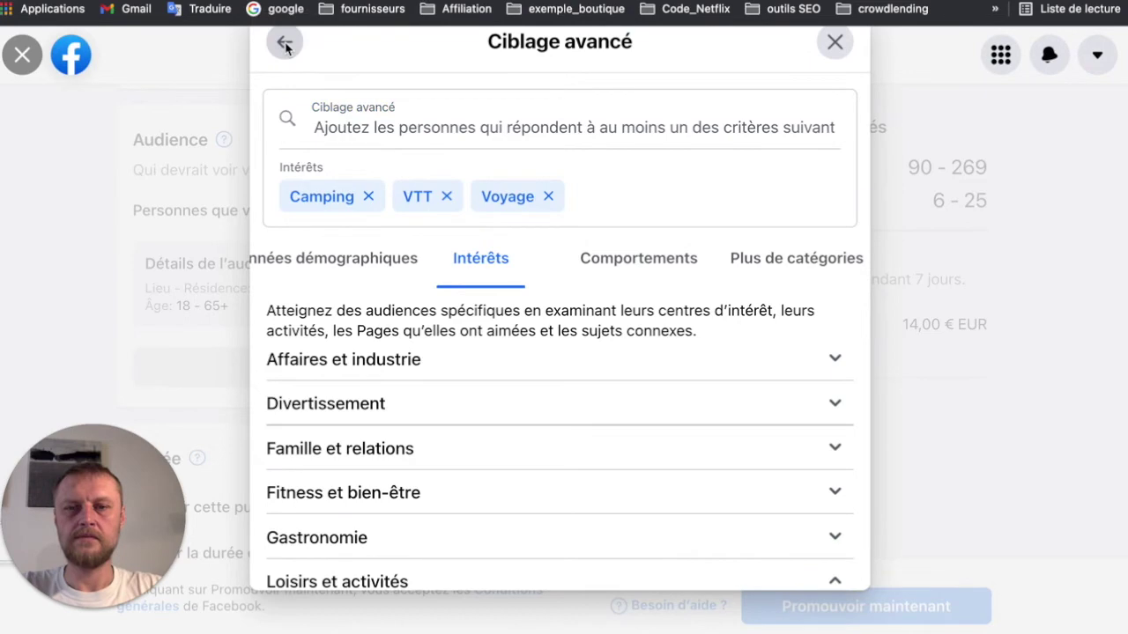
Name the new audience Voyages, check its settings and save it
click(283, 42)
click(560, 242)
text(Voyages)
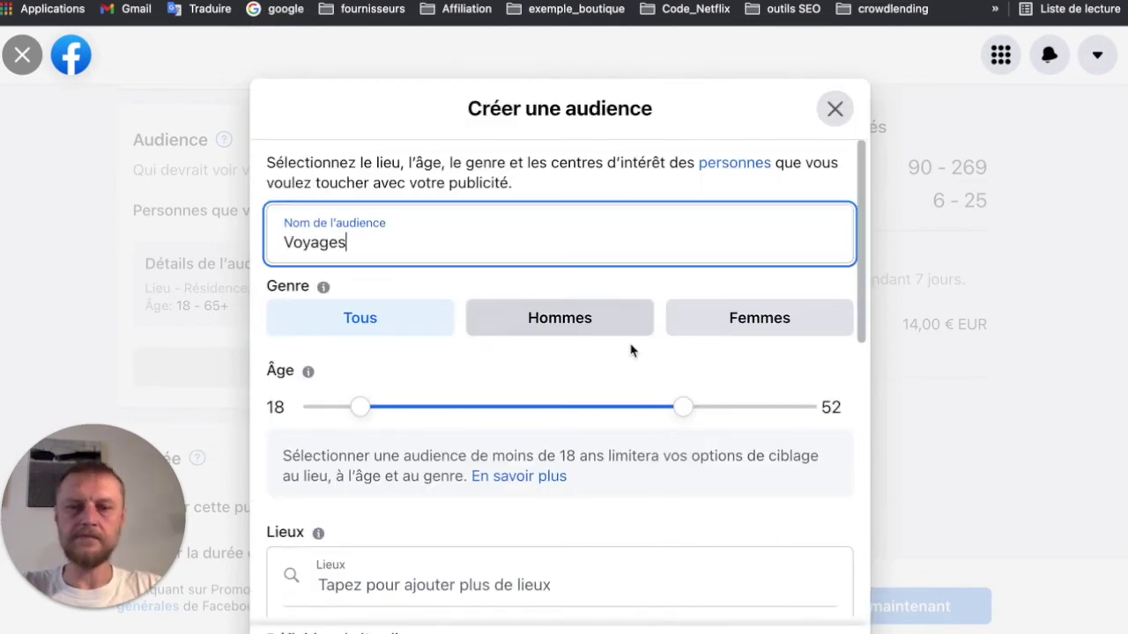
scroll(629, 349, down, 10)
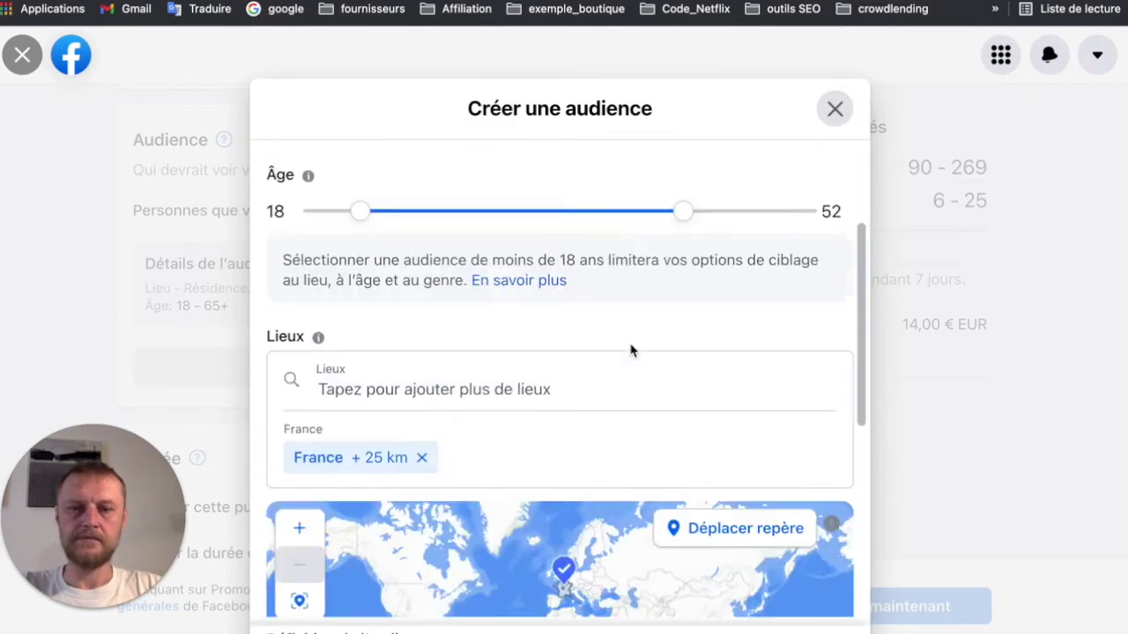
scroll(662, 477, down, 1)
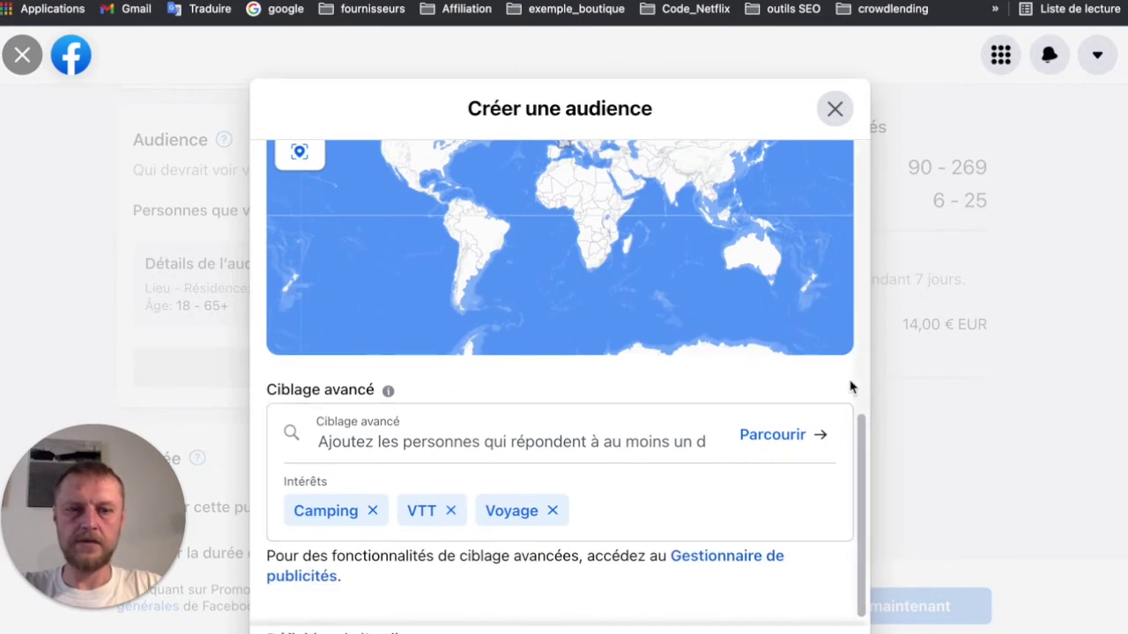
drag(863, 472, 870, 160)
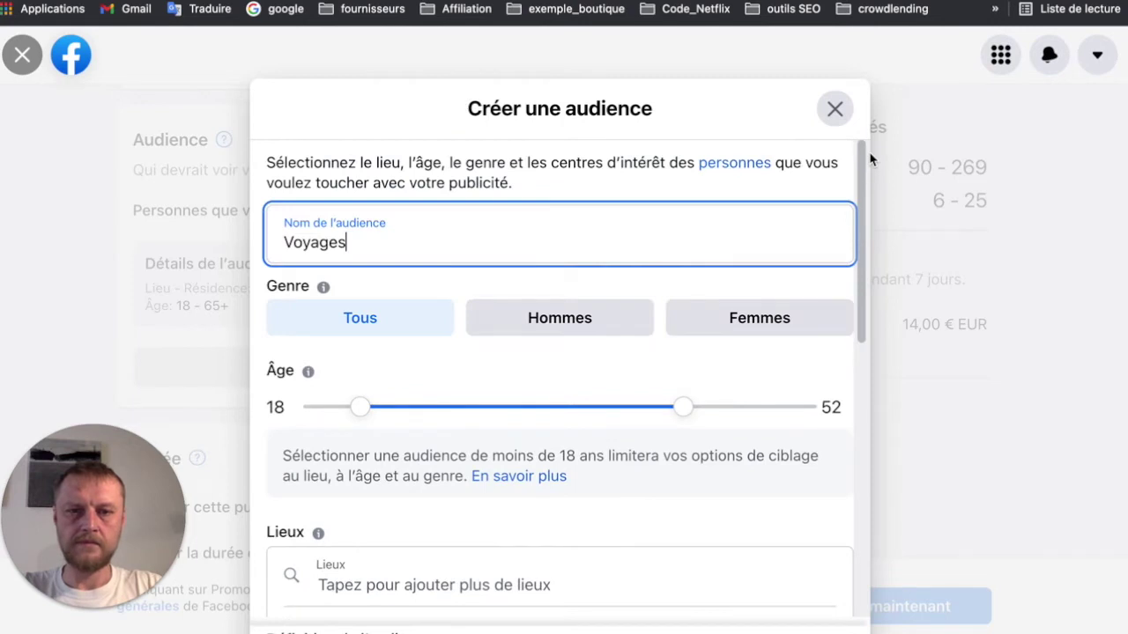
scroll(959, 479, down, 10)
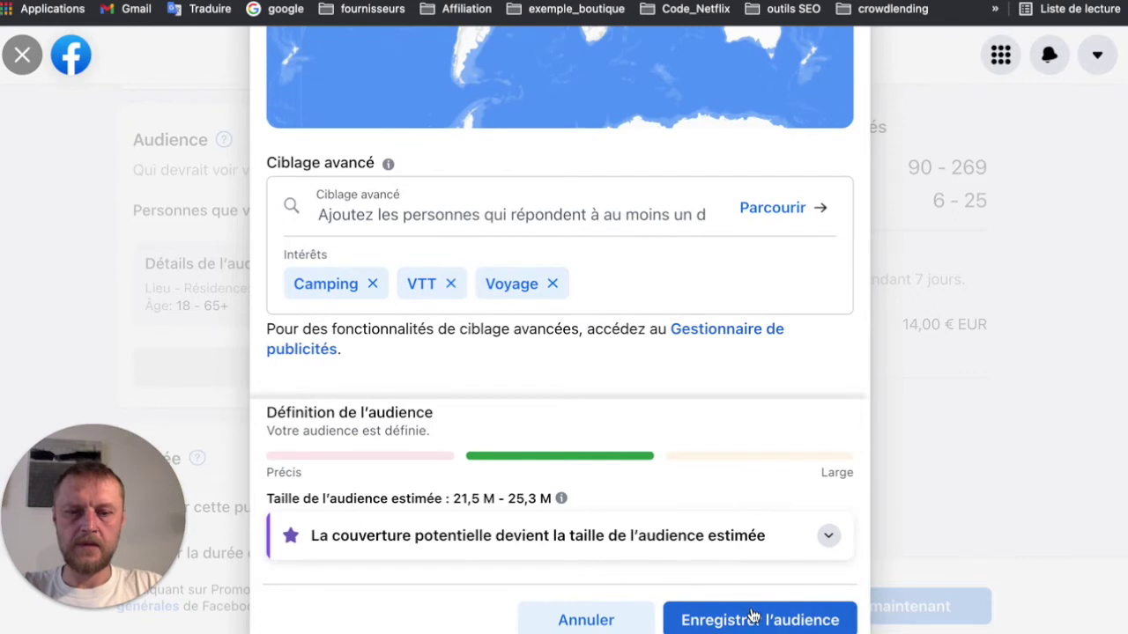
scroll(961, 538, down, 3)
click(757, 500)
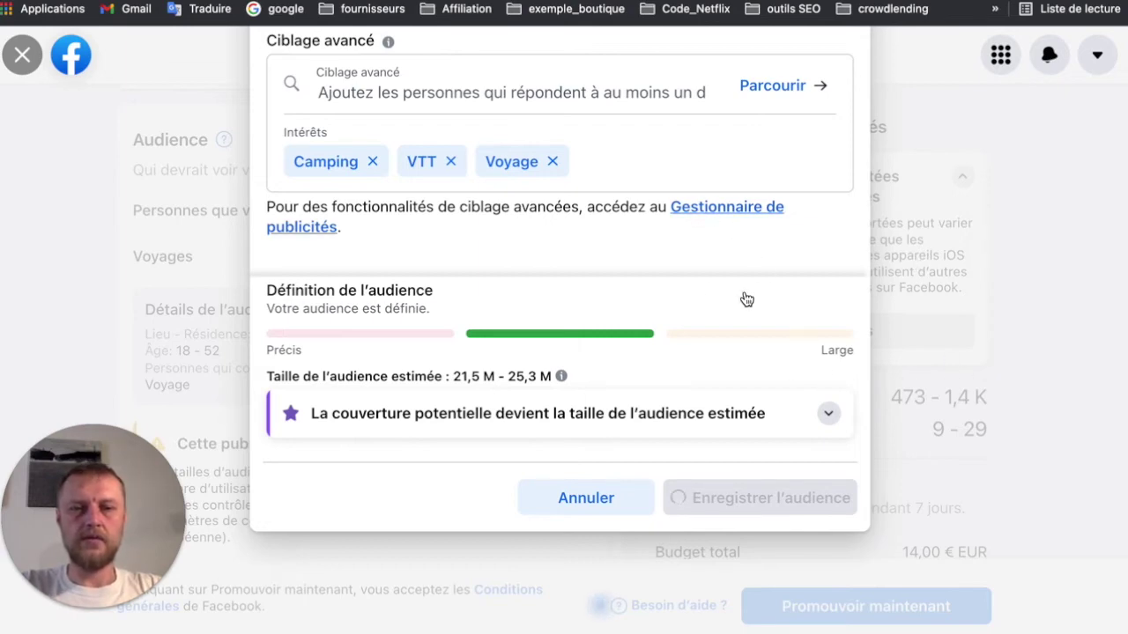
scroll(767, 290, up, 2)
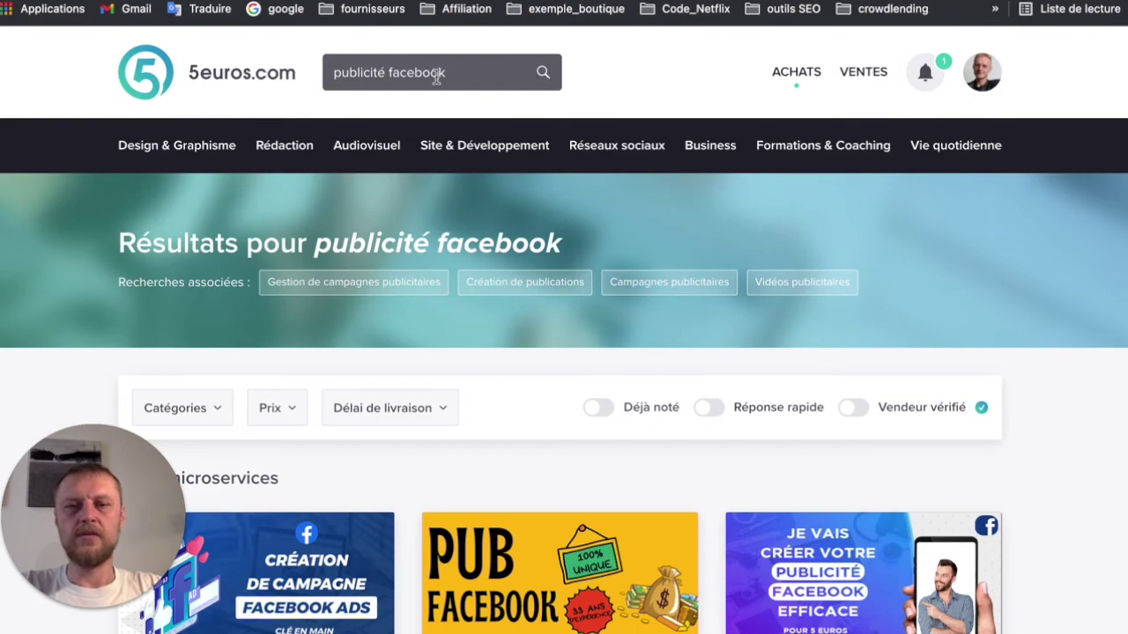
Browse the 5euros.com microservices for "publicité facebook", comparing the offers and their starting prices
scroll(534, 188, down, 5)
scroll(535, 189, up, 1)
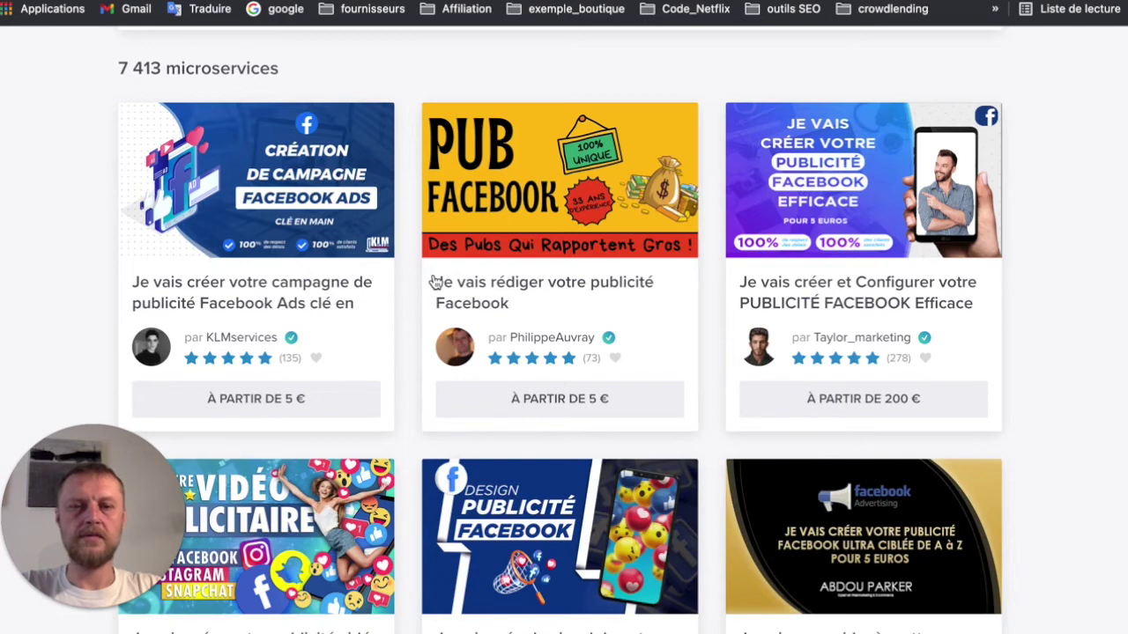
scroll(432, 282, down, 4)
scroll(407, 323, down, 1)
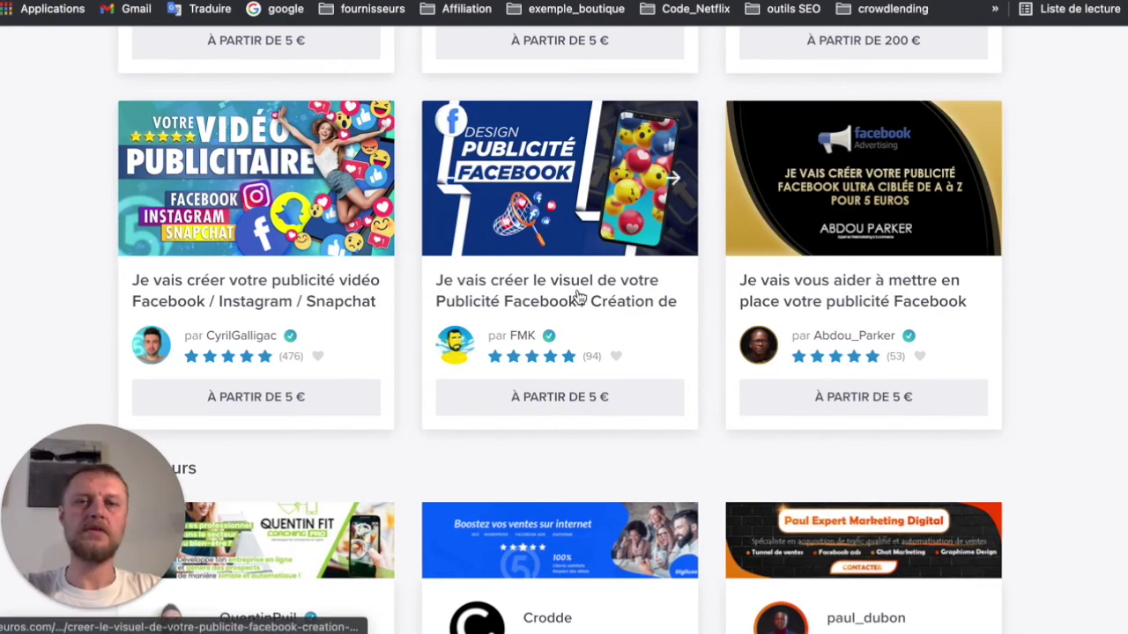
scroll(713, 179, up, 10)
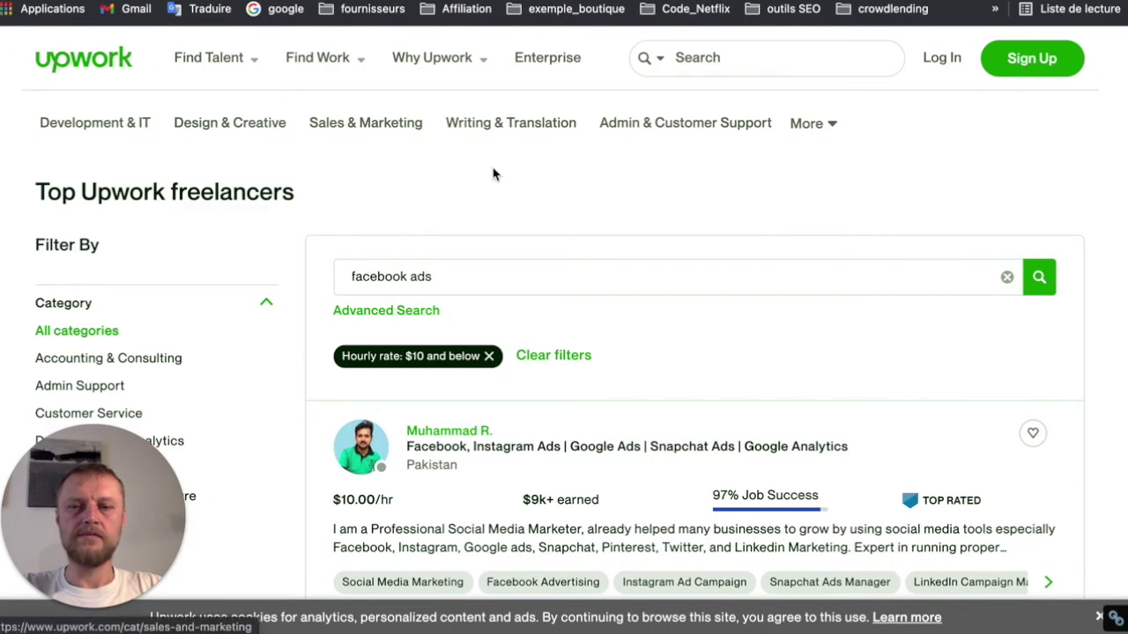
Examine the Upwork freelancers for "facebook ads" at $10 and below, along with the hourly rate filter and fixed-price projects
scroll(493, 174, down, 2)
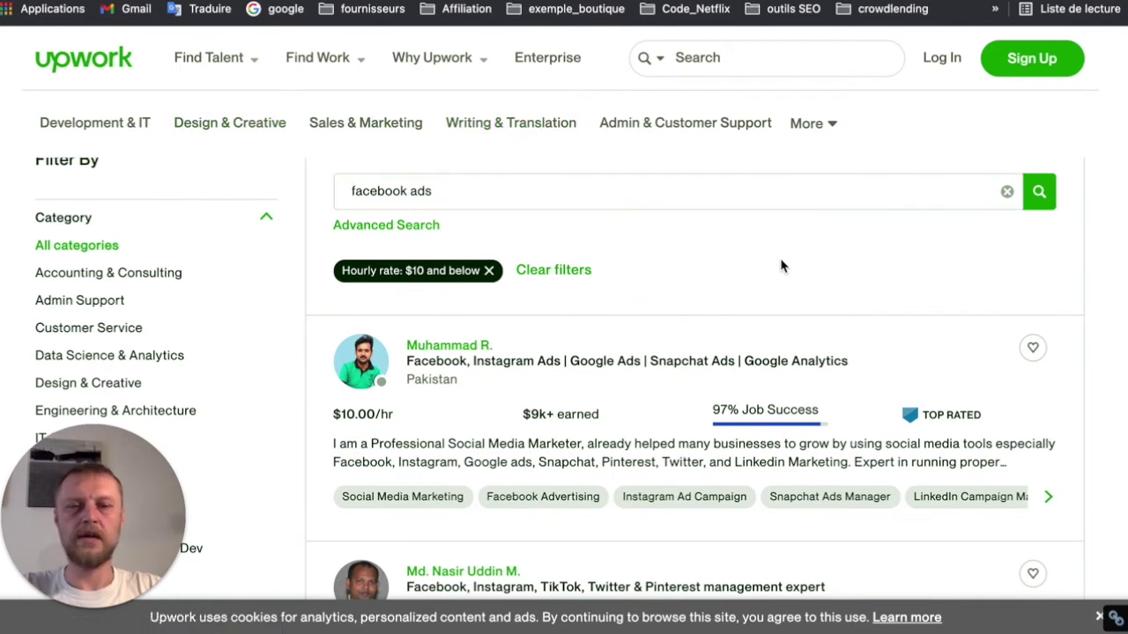
scroll(781, 262, down, 2)
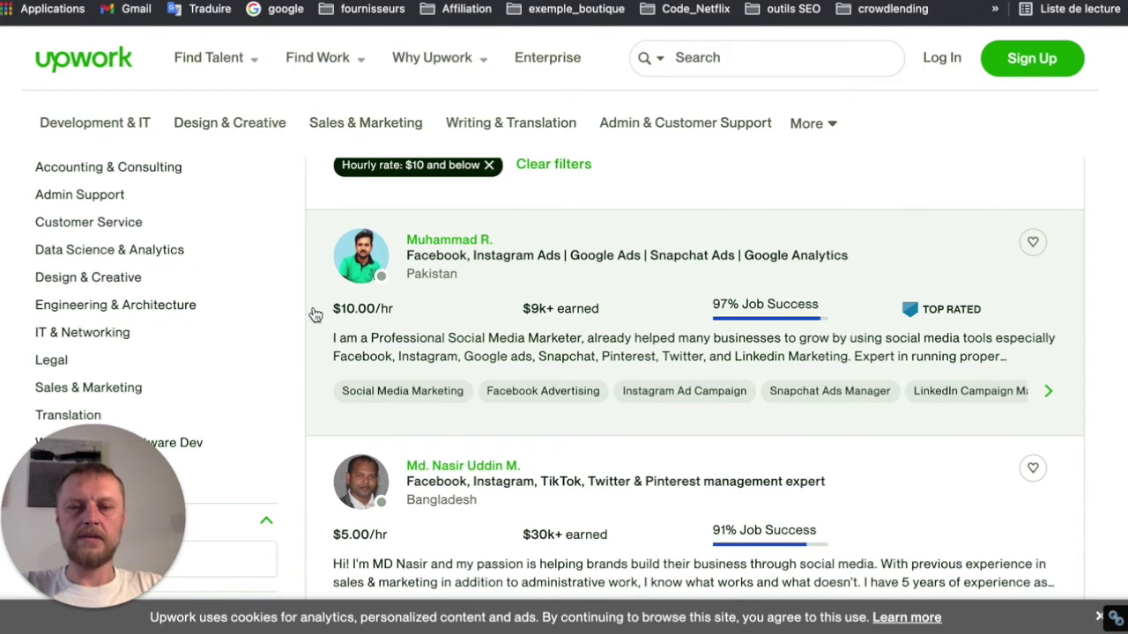
scroll(327, 315, down, 3)
scroll(308, 348, down, 4)
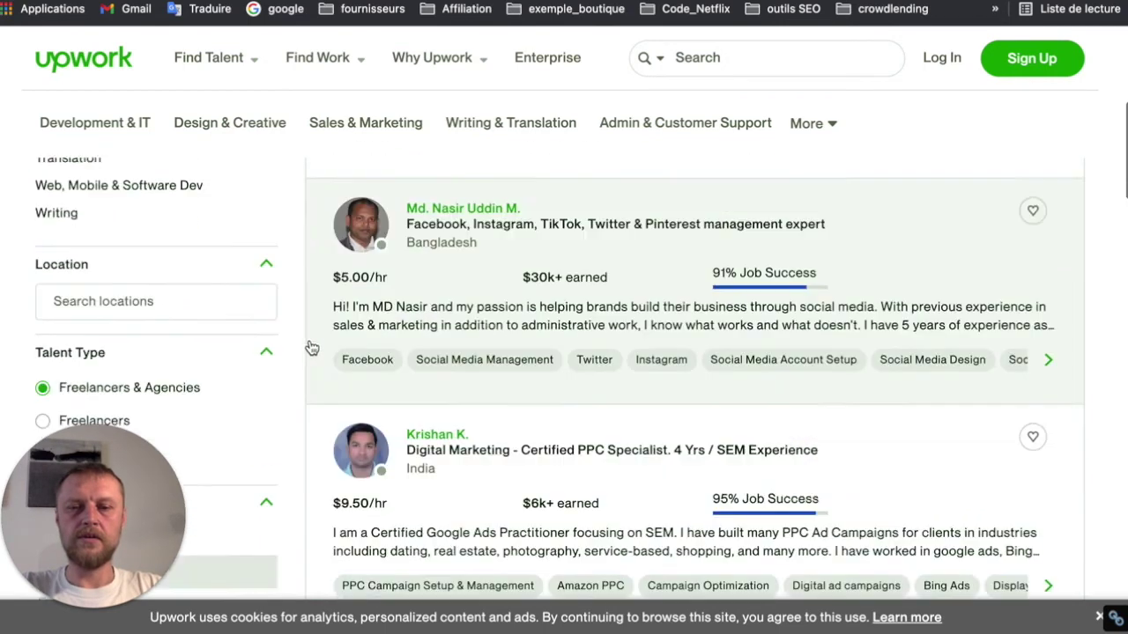
scroll(306, 357, down, 2)
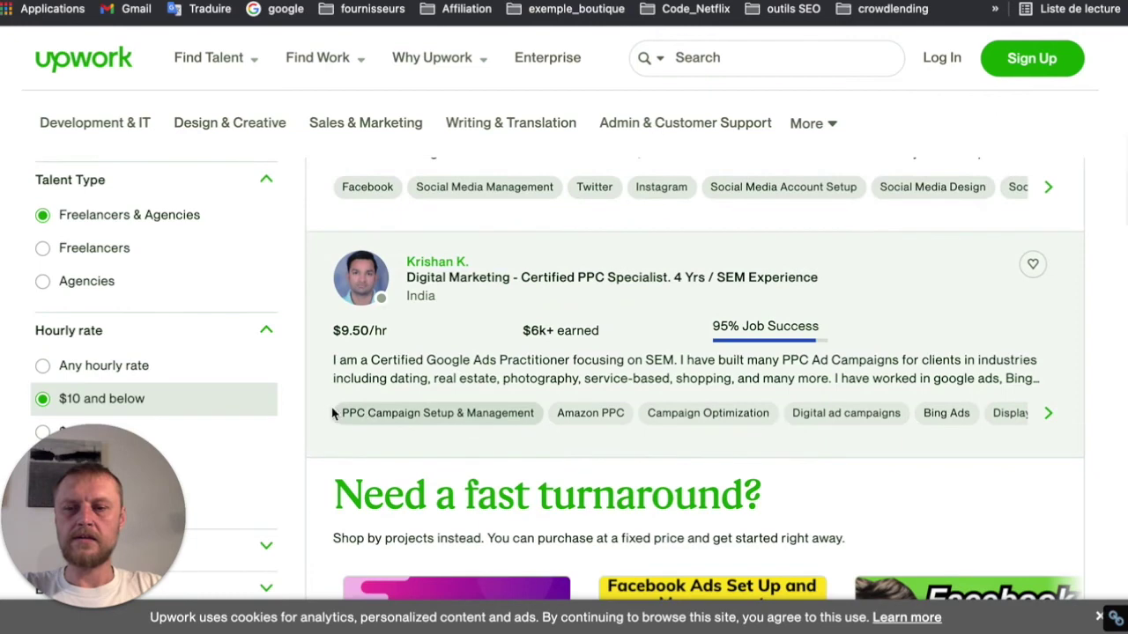
scroll(332, 411, down, 3)
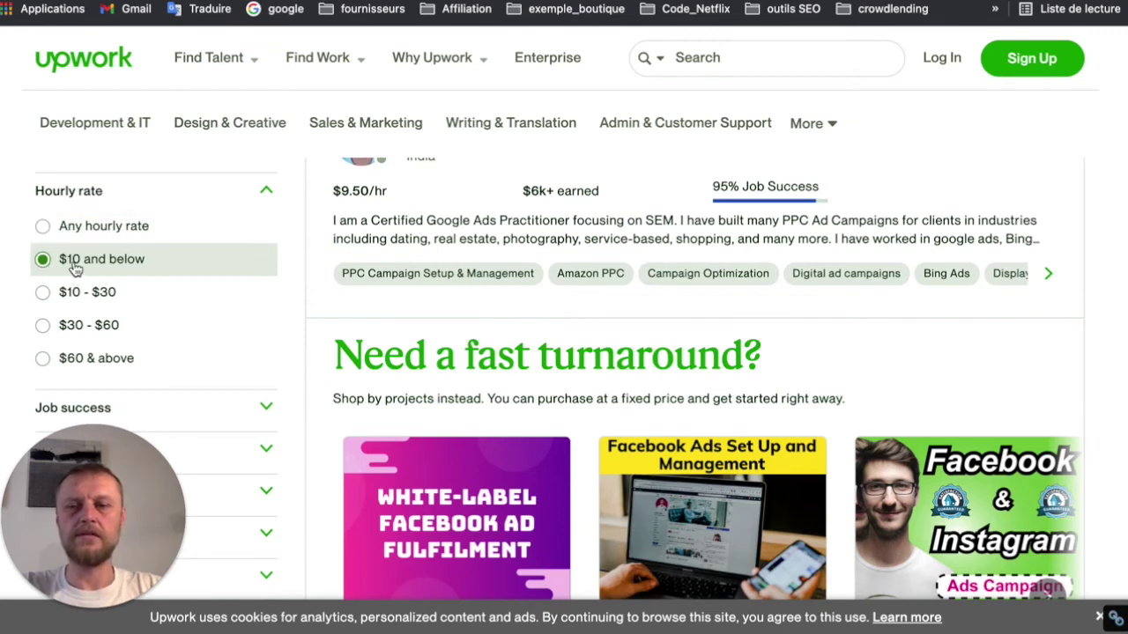
scroll(370, 291, down, 6)
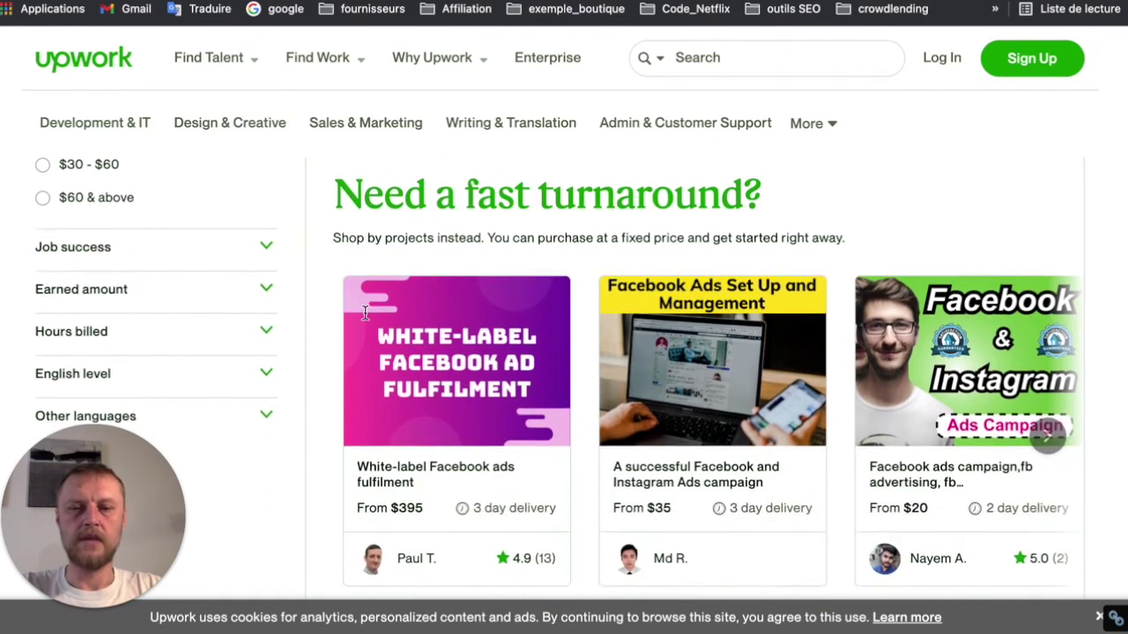
scroll(370, 351, down, 3)
scroll(379, 299, up, 15)
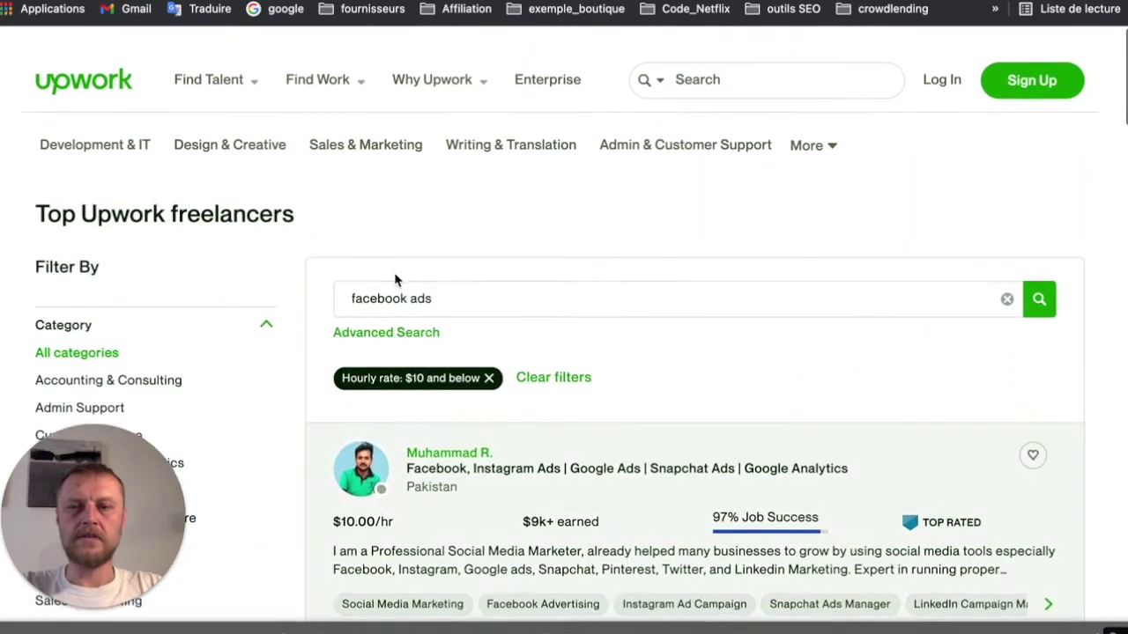
scroll(684, 502, down, 7)
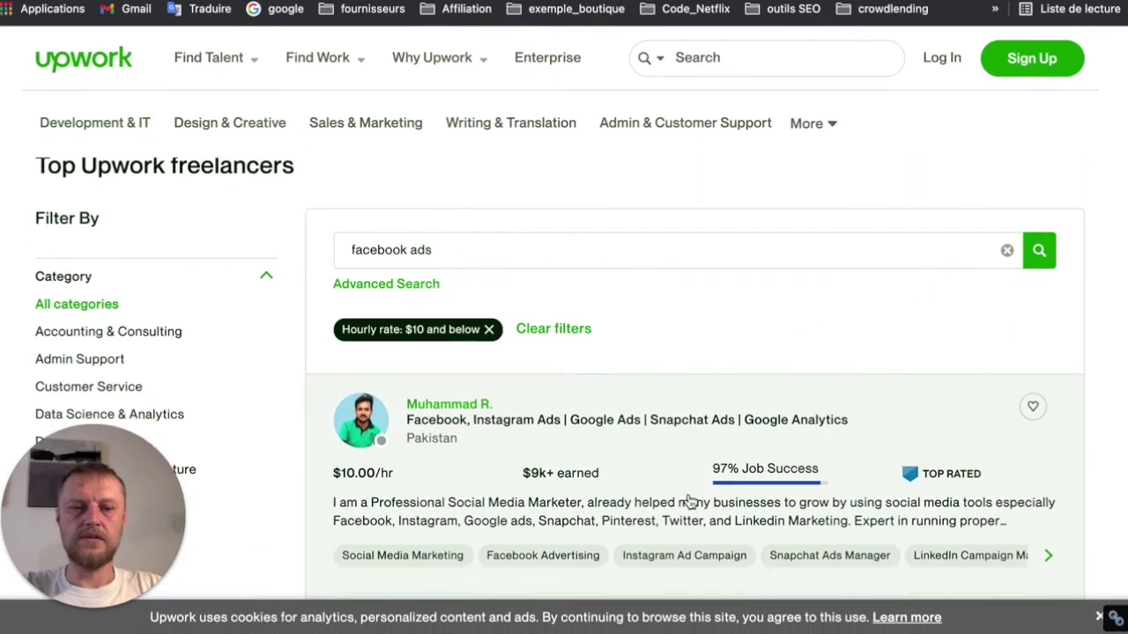
scroll(685, 502, up, 10)
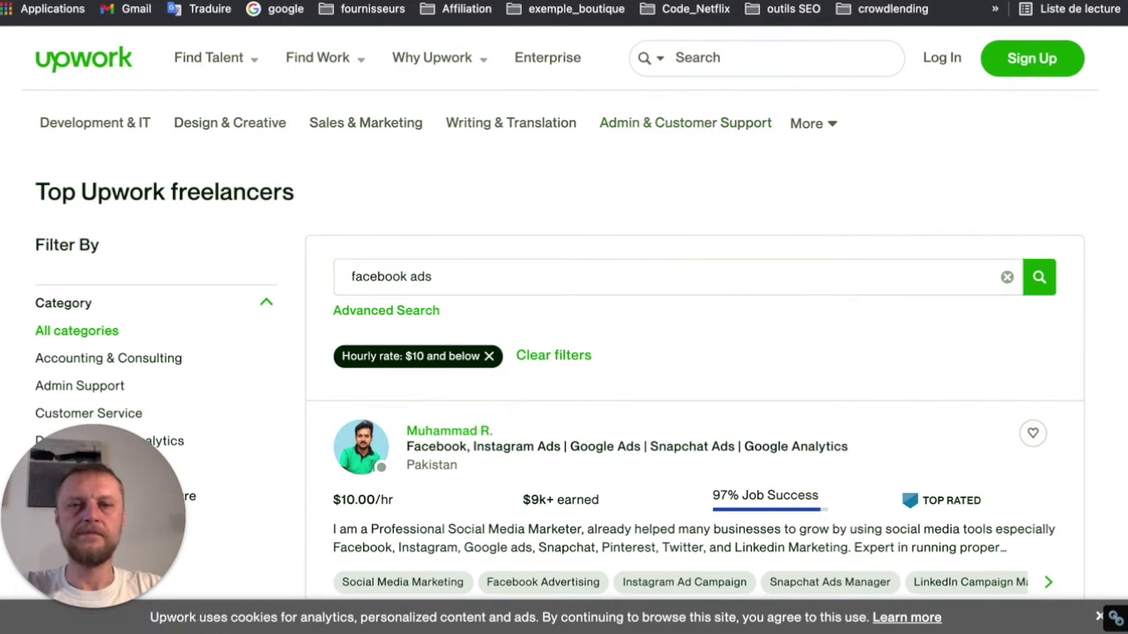
Switch to Fiverr and browse the "facebook ads" services under €10, comparing their ratings and starting prices
click(588, 0)
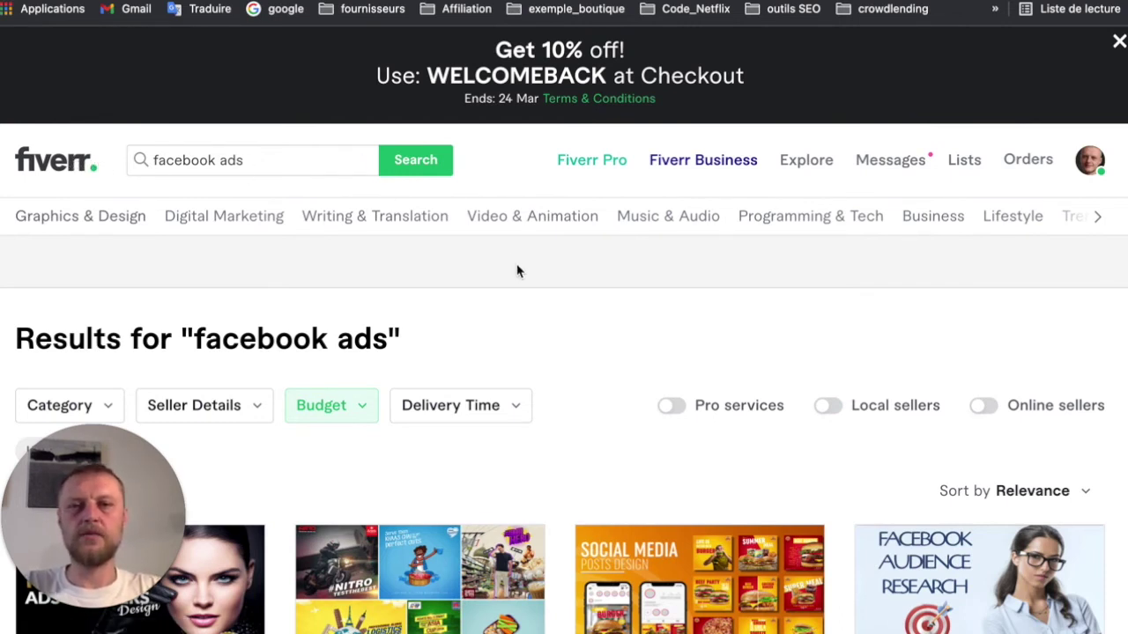
scroll(518, 301, down, 4)
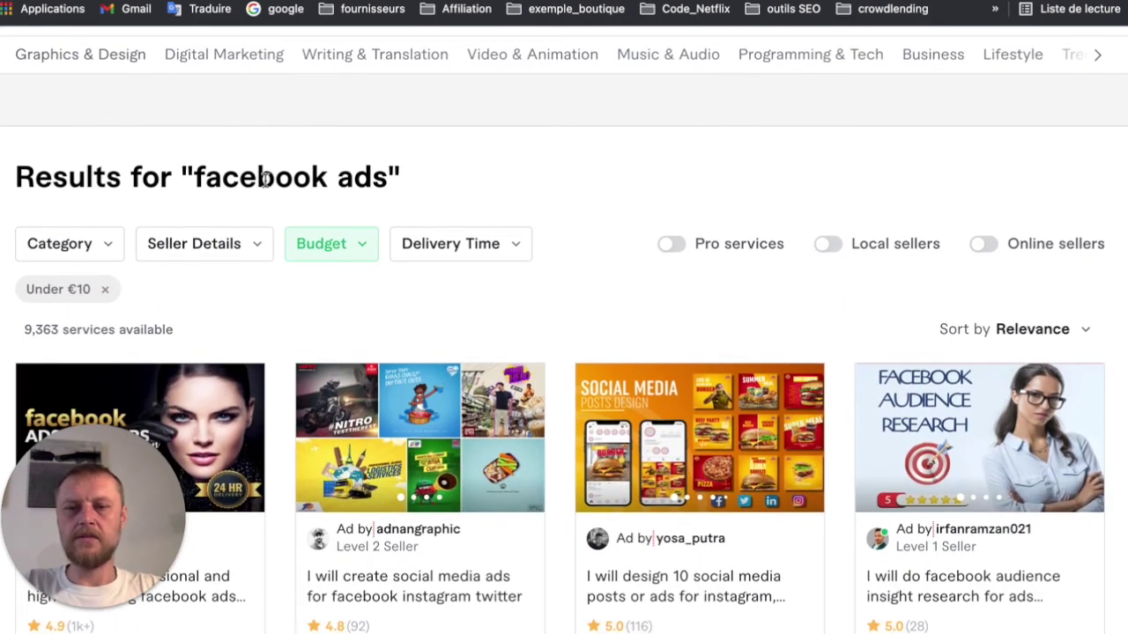
scroll(669, 231, down, 3)
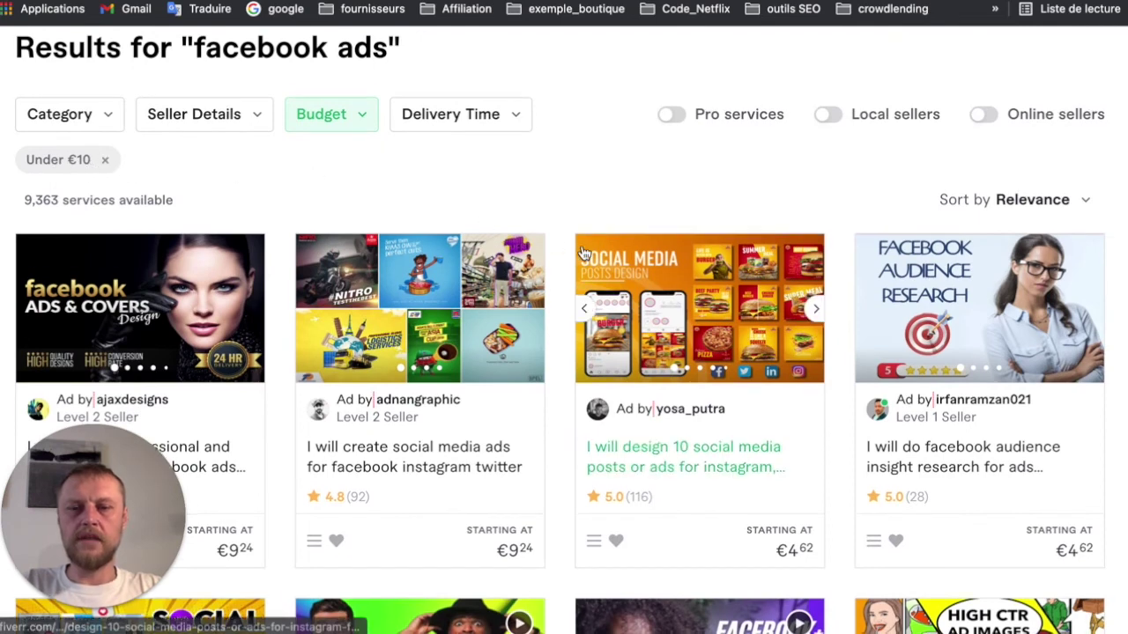
scroll(159, 206, down, 1)
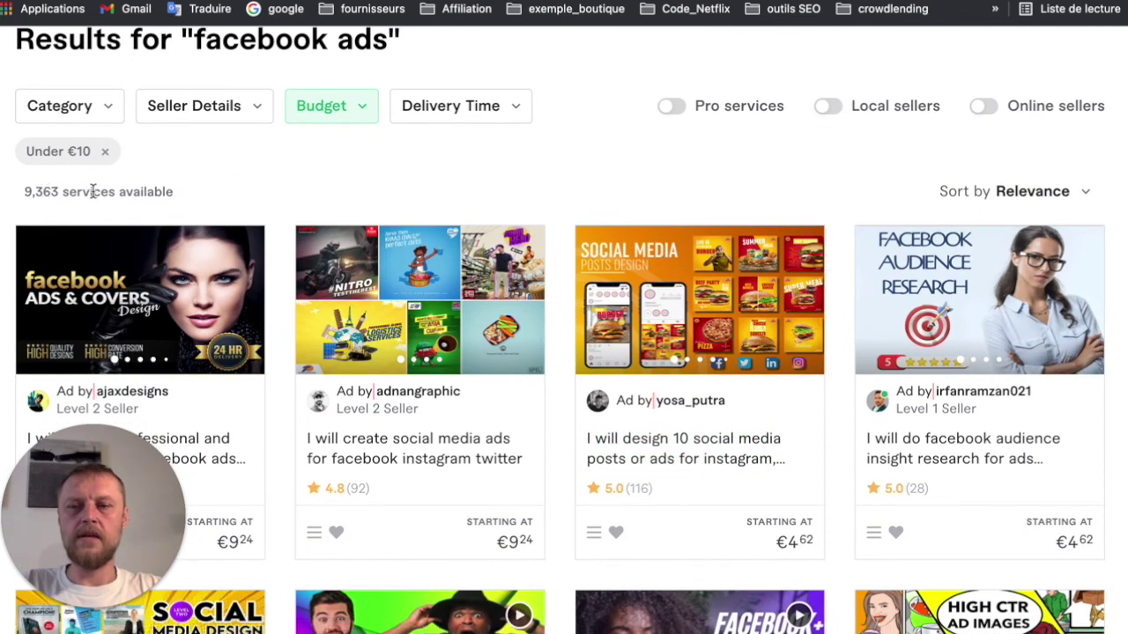
Look through further low-budget Fiverr offers for Facebook ad designs, videos and illustrations
scroll(566, 255, down, 8)
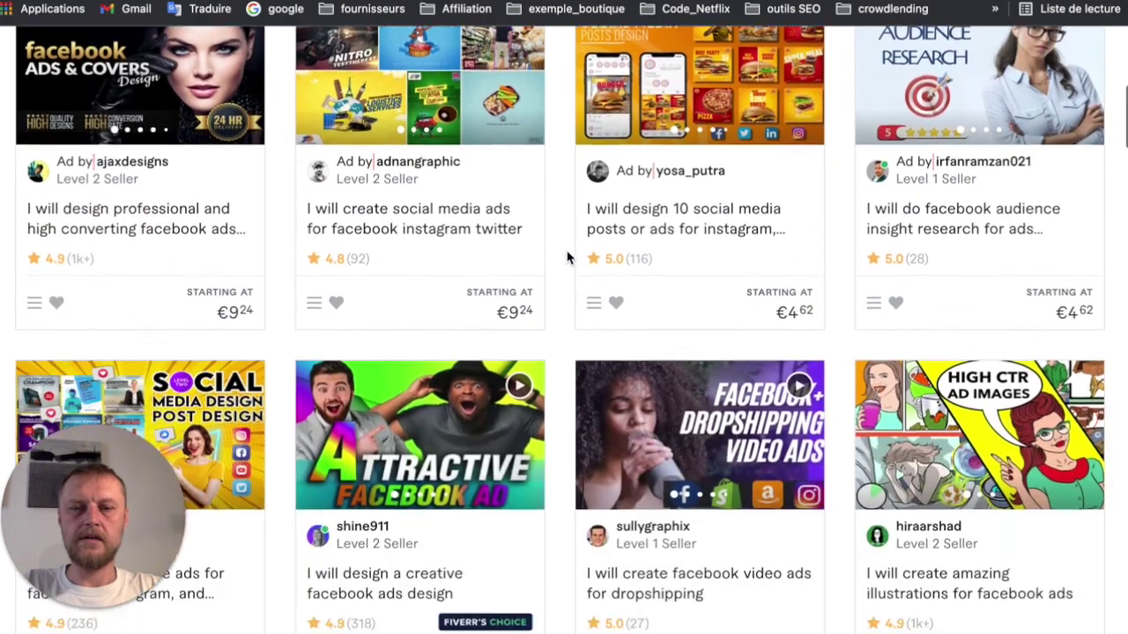
scroll(564, 260, down, 4)
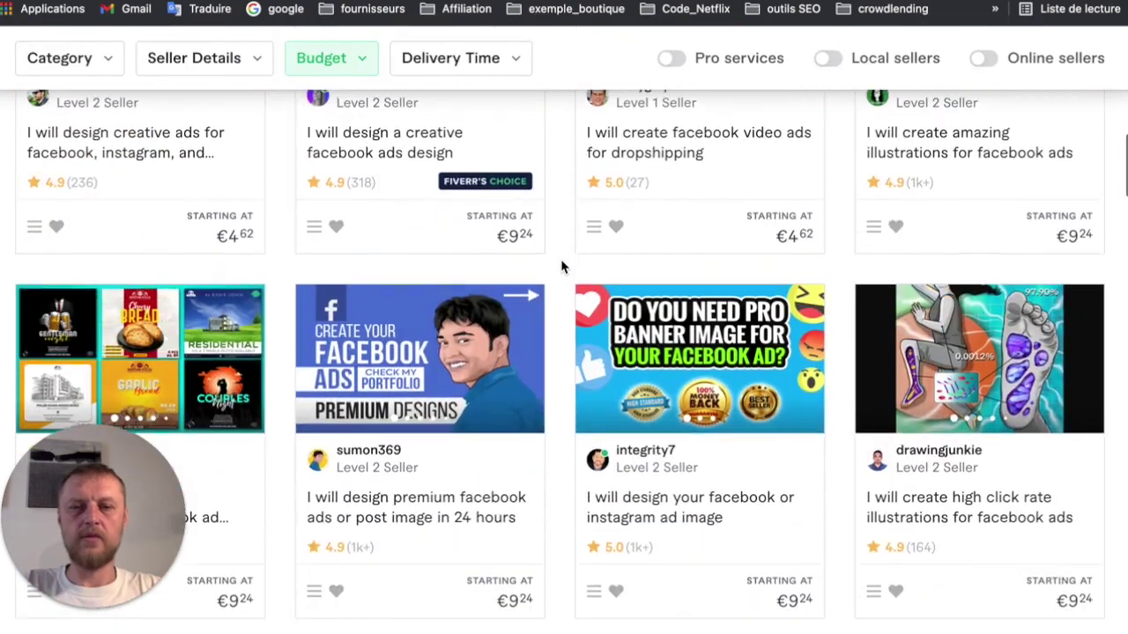
scroll(558, 265, up, 7)
scroll(561, 296, up, 4)
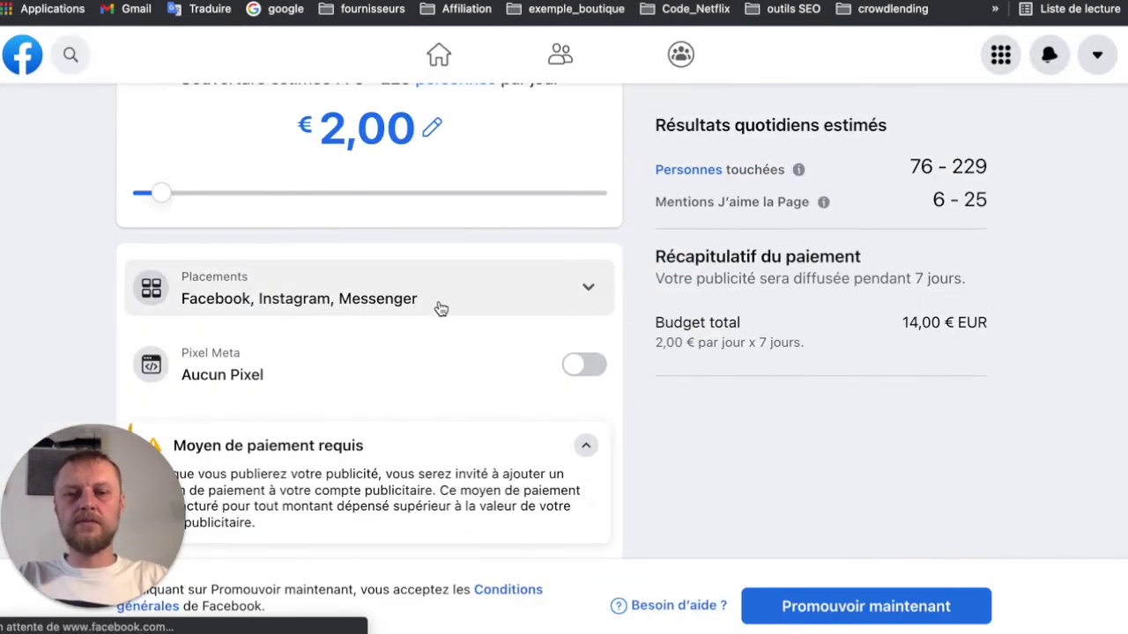
Switch back to the Facebook page ad and check which placements are selected for it
scroll(437, 305, down, 3)
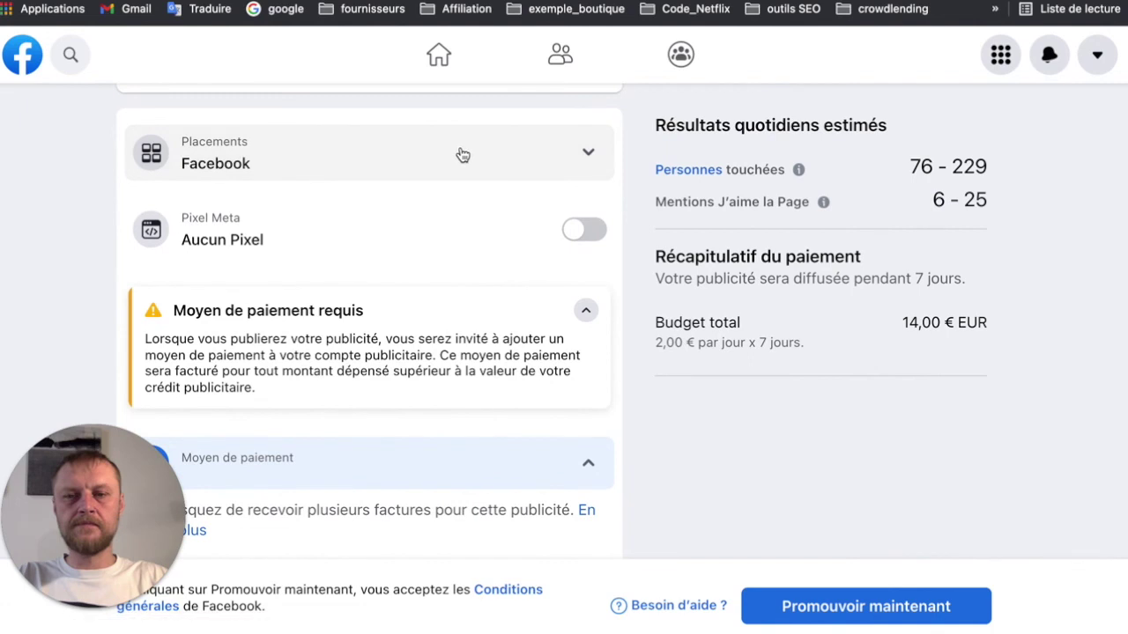
click(592, 153)
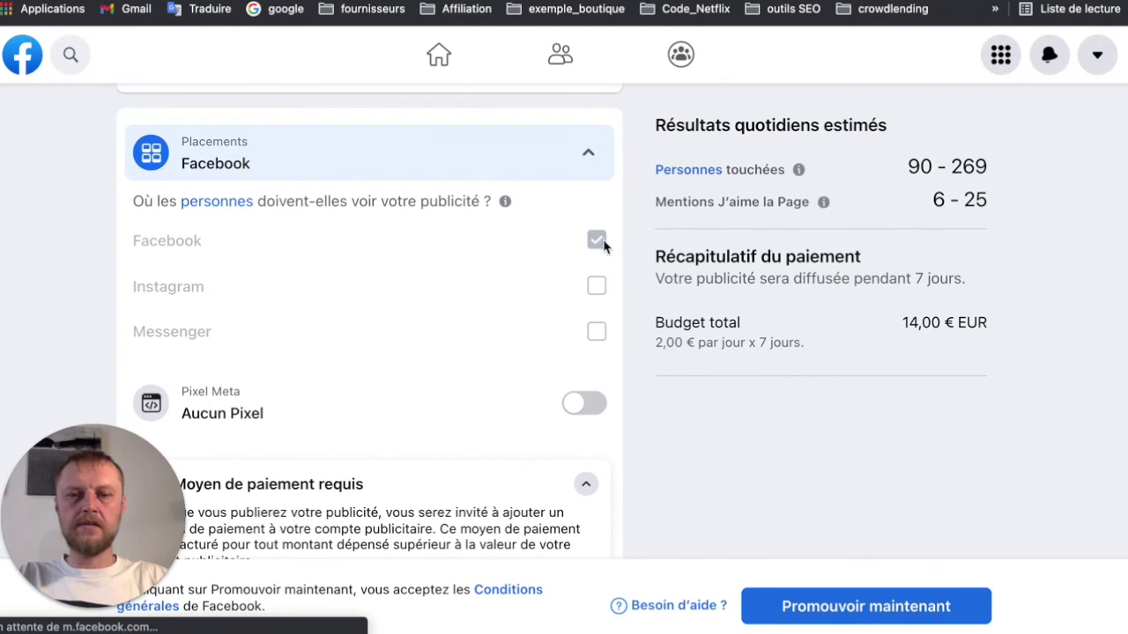
click(592, 157)
Review the ad's payment method section, daily and total budget, and run duration
scroll(557, 262, down, 5)
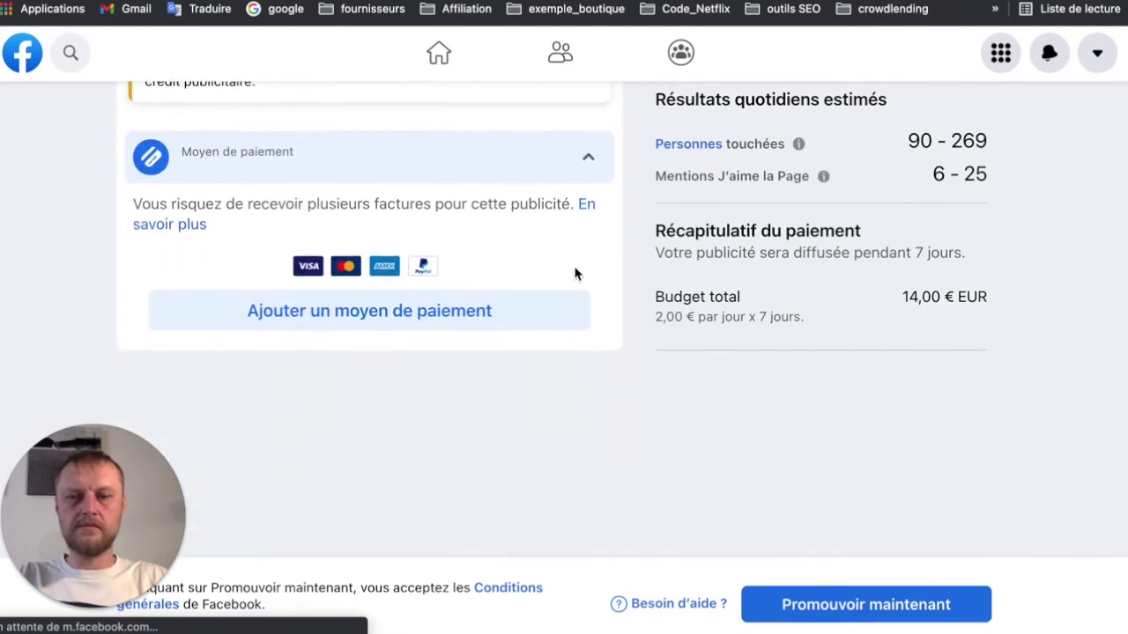
scroll(669, 315, up, 3)
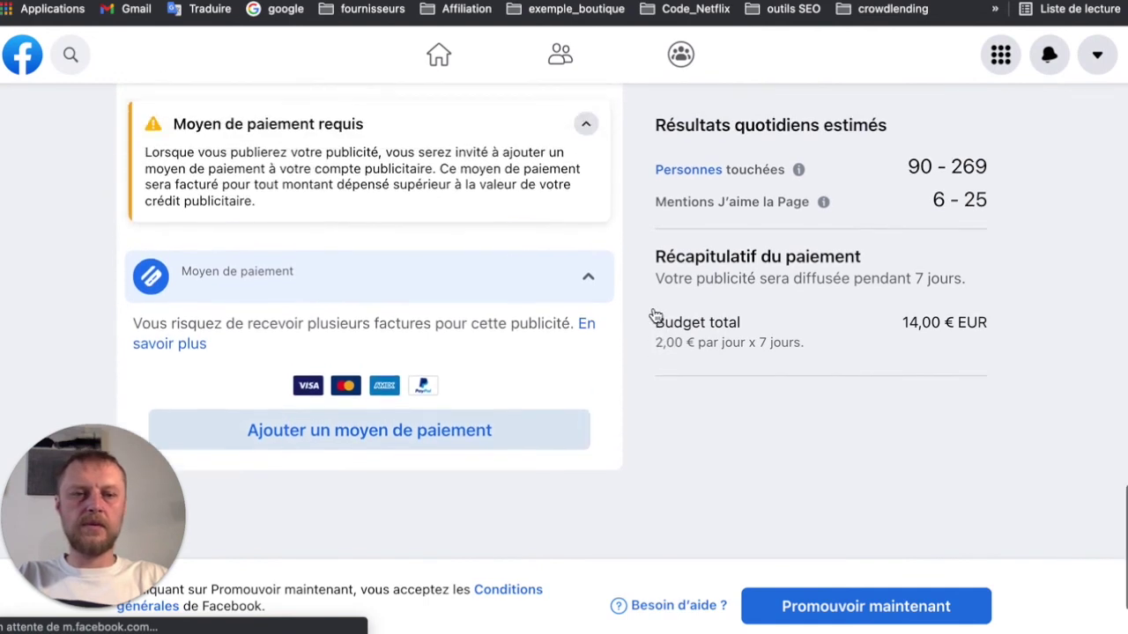
scroll(645, 315, up, 5)
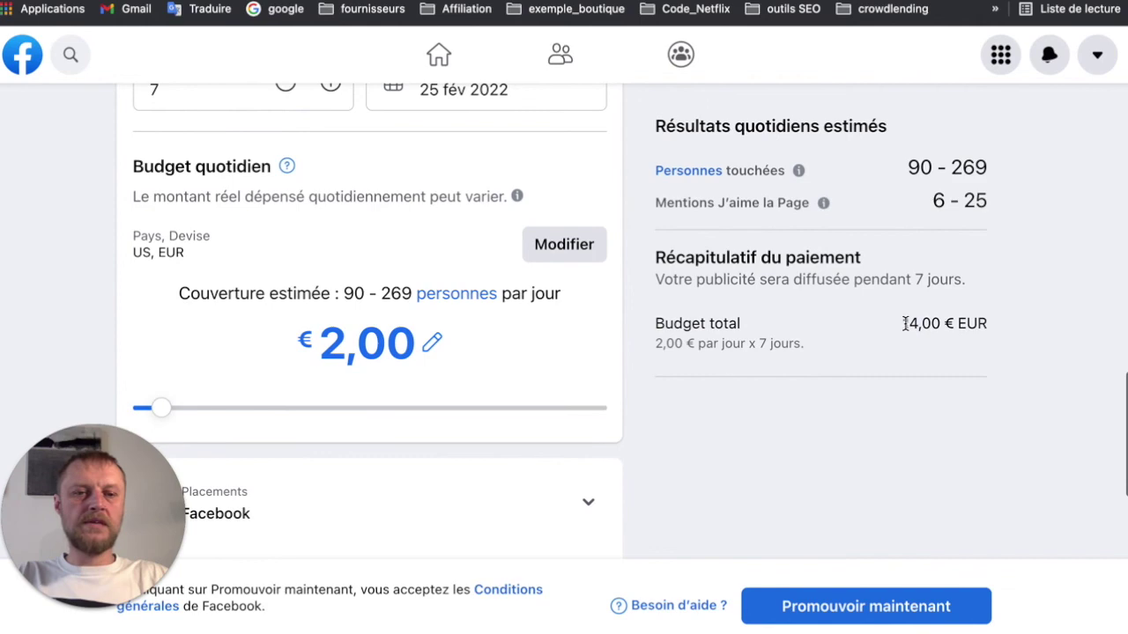
scroll(895, 326, up, 6)
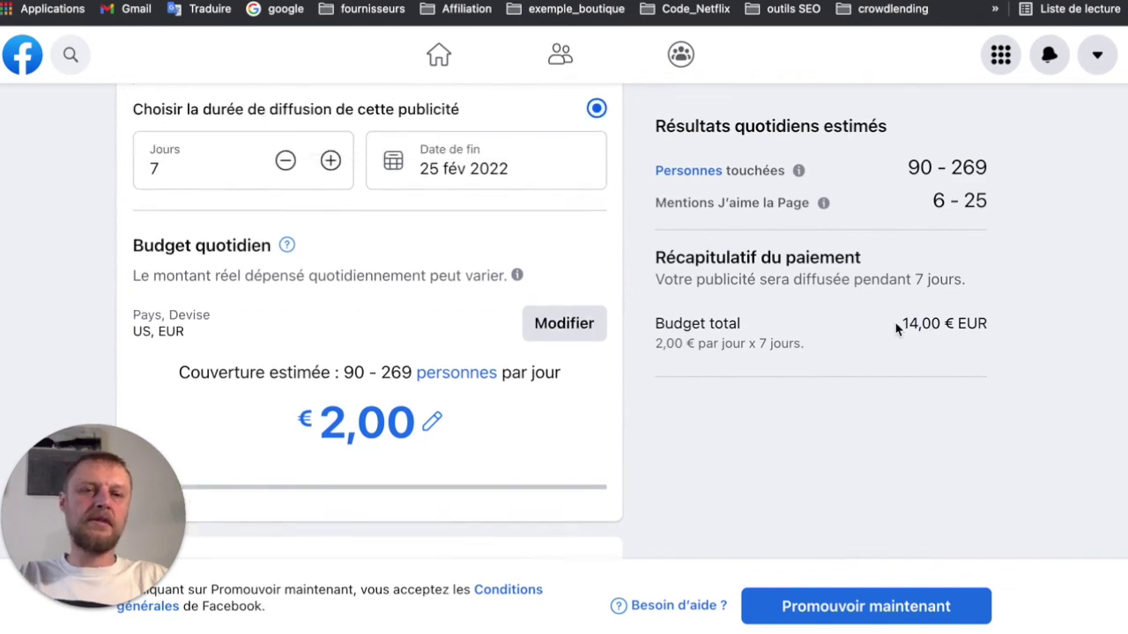
Show the editing options for the ad's image and switch to the "Cas pratique. Facebook" presentation slide
scroll(890, 328, up, 4)
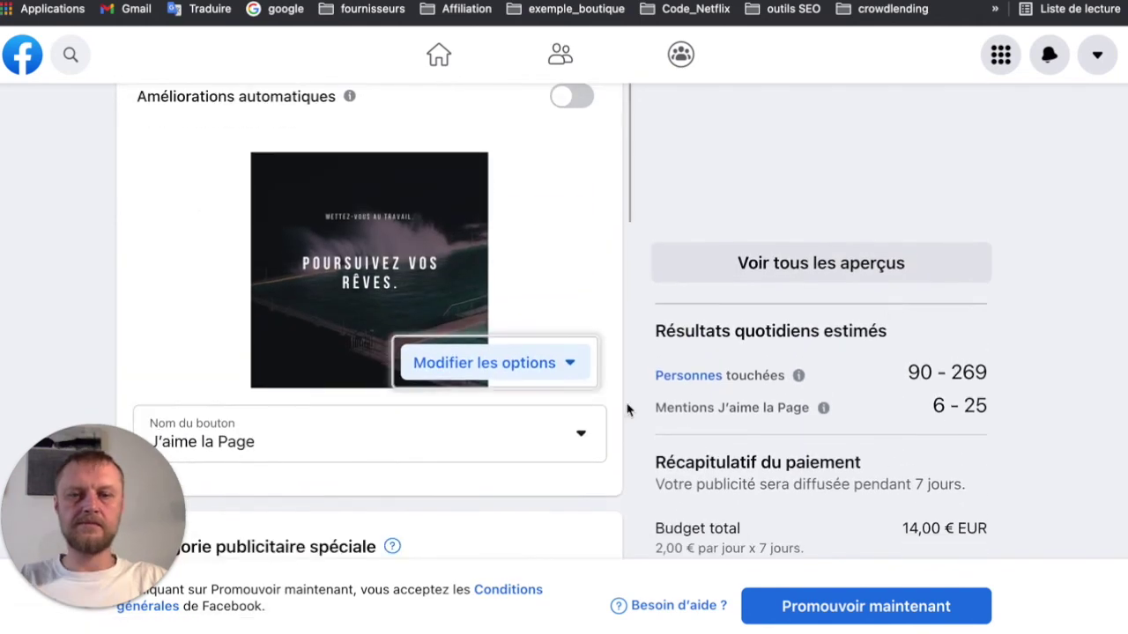
click(570, 365)
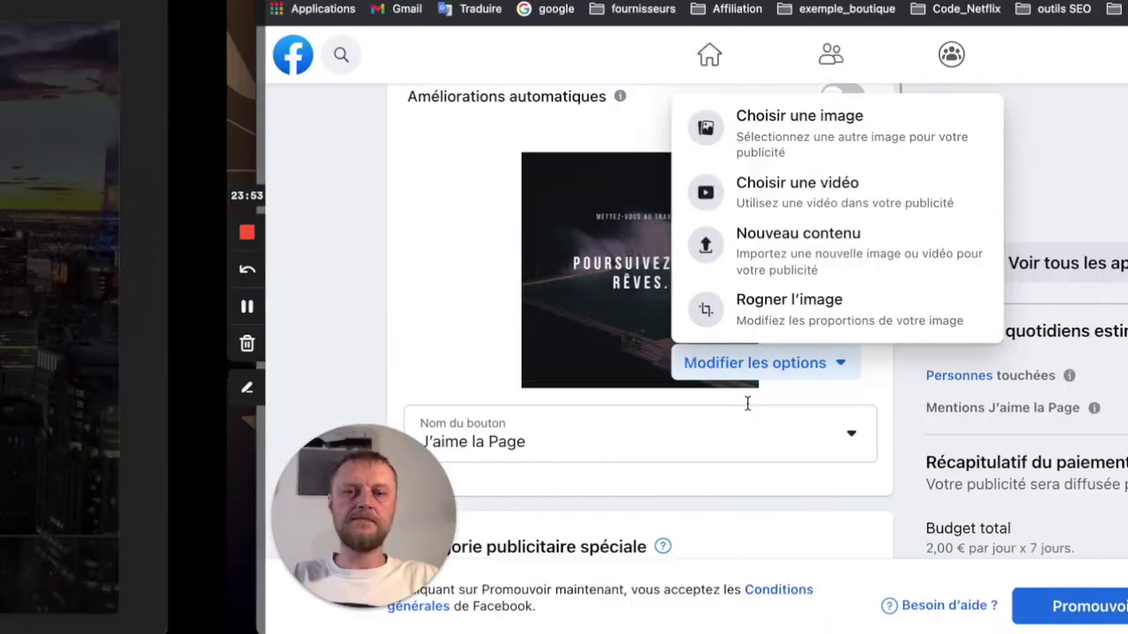
key(ctrl+Left)
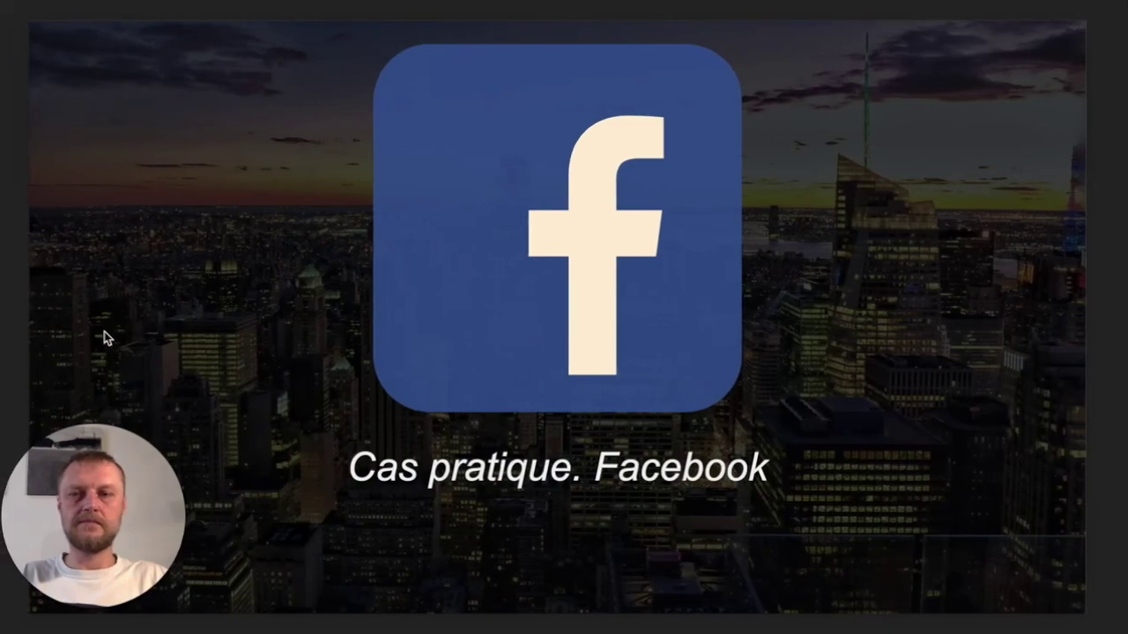